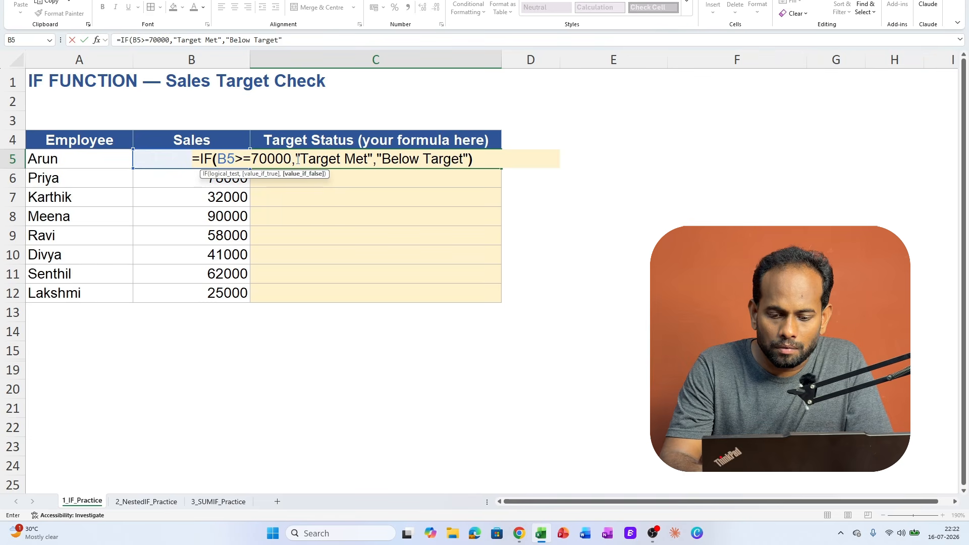
Step: Enter =IF(B5>=70000,"Target Met","Below Target") in C5, fill it down through C12 and check the copied formulas in C6 and C7
key("Return")
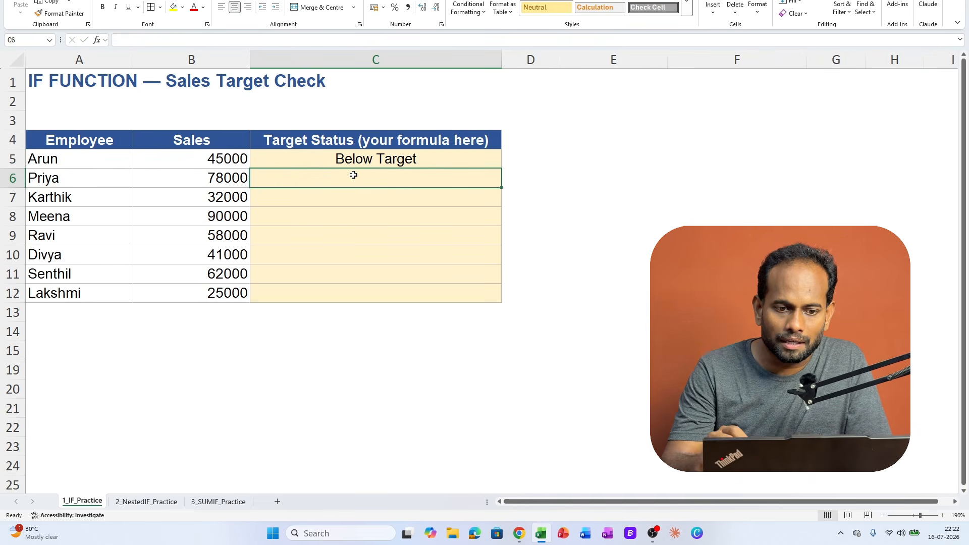
left_click(468, 158)
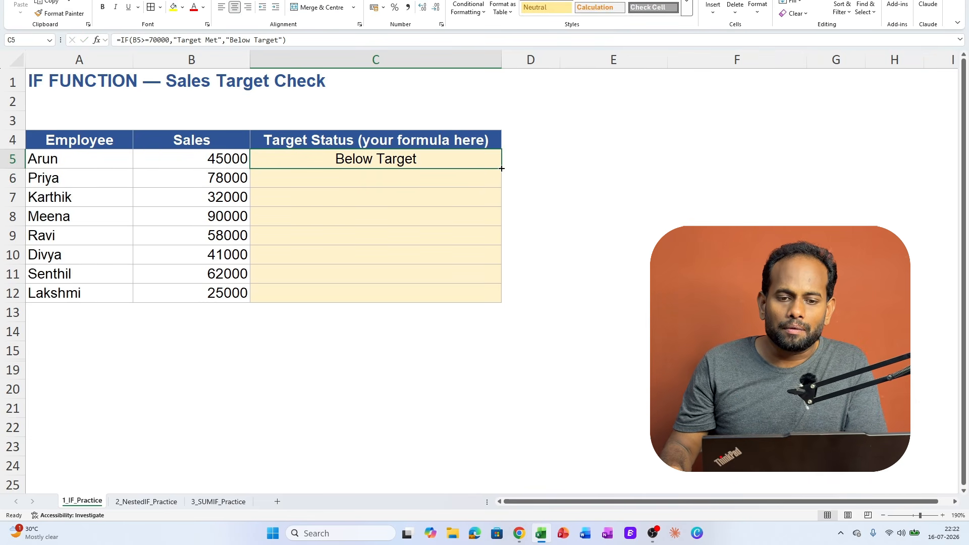
double_click(501, 168)
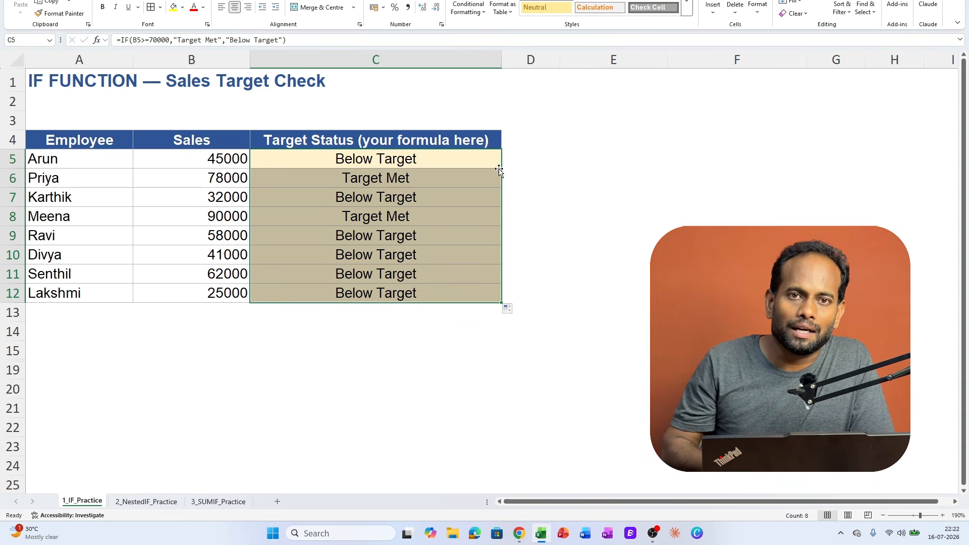
left_click(421, 249)
left_click(377, 180)
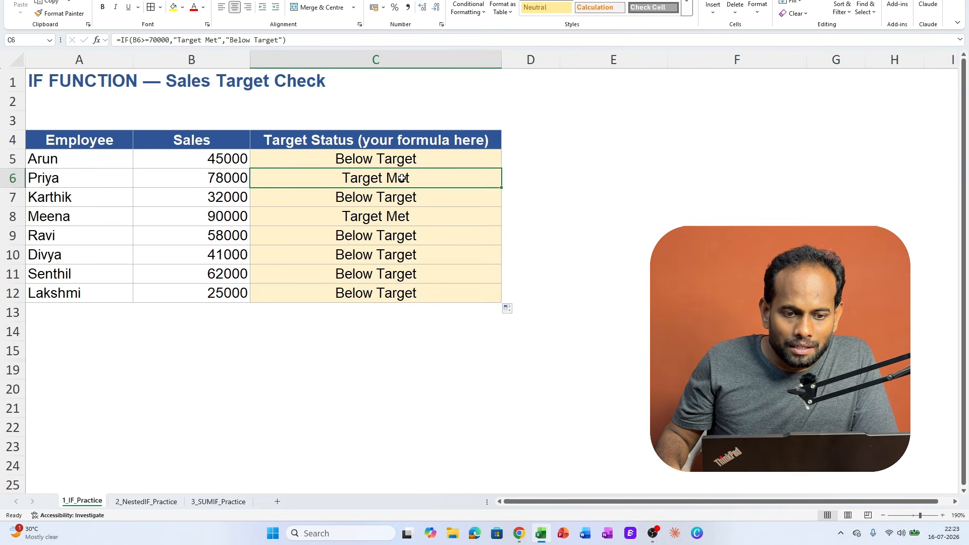
left_click(381, 198)
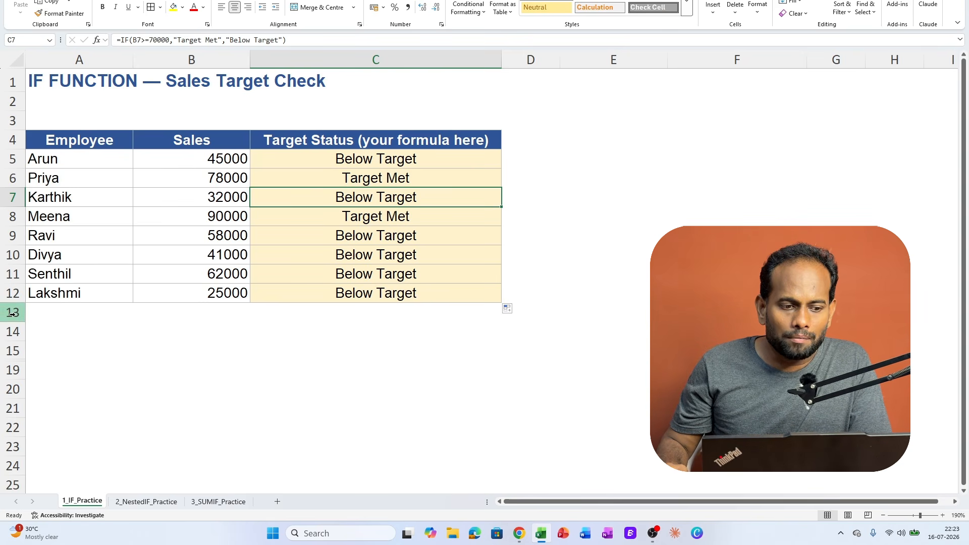
Step: Unhide the hidden rows 16 to 18 below the sales table
left_click_drag(12, 314, 11, 400)
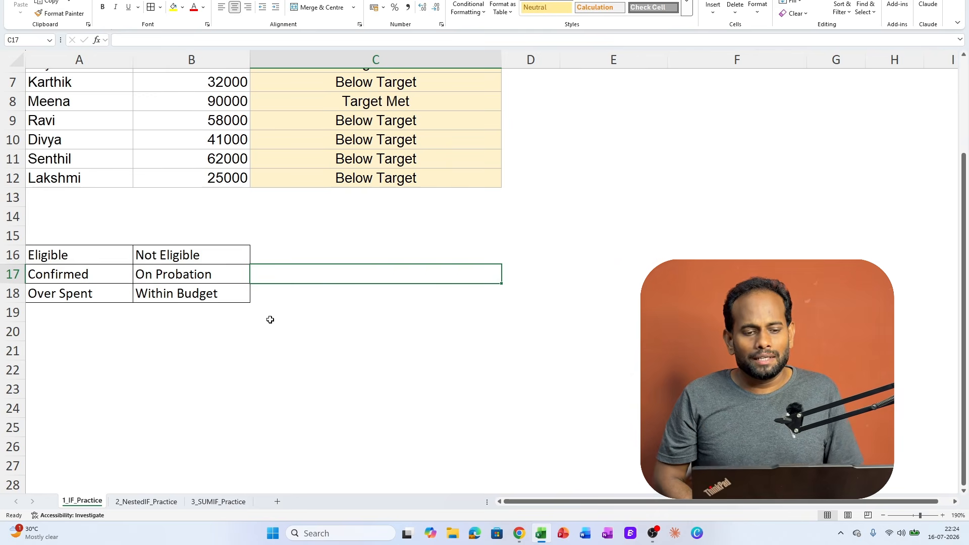
Step: On the 2_NestedIF_Practice sheet, start an IF formula in C5 with the logical test B5>=90000
left_click(164, 502)
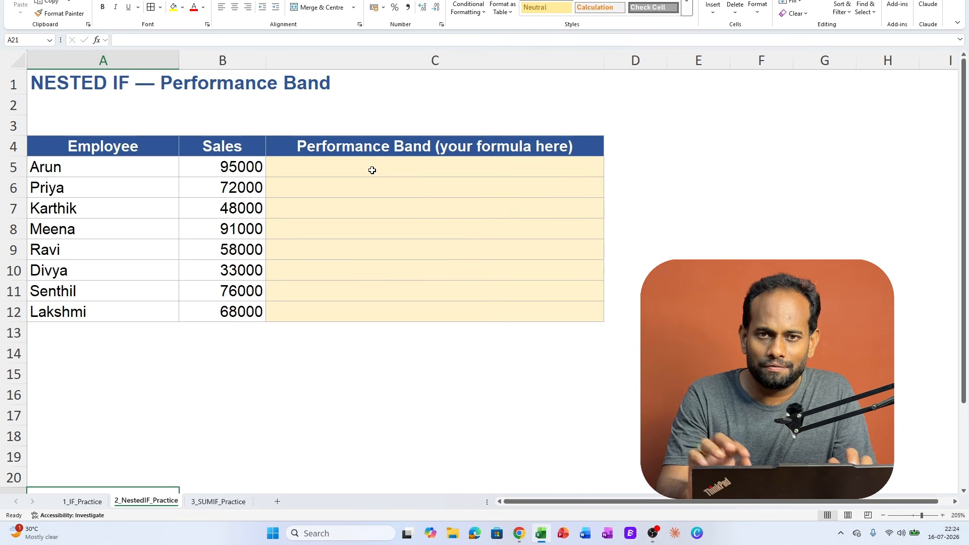
left_click(372, 170)
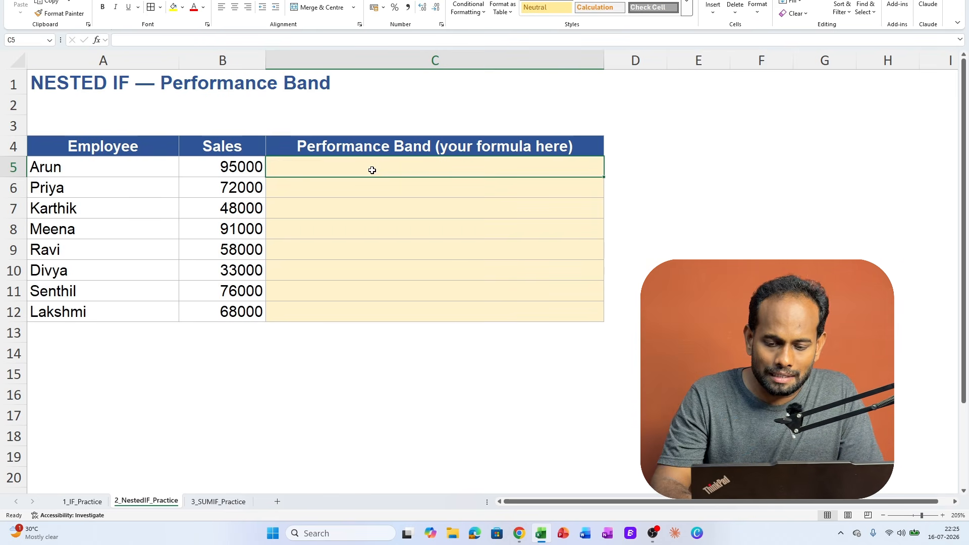
type("=")
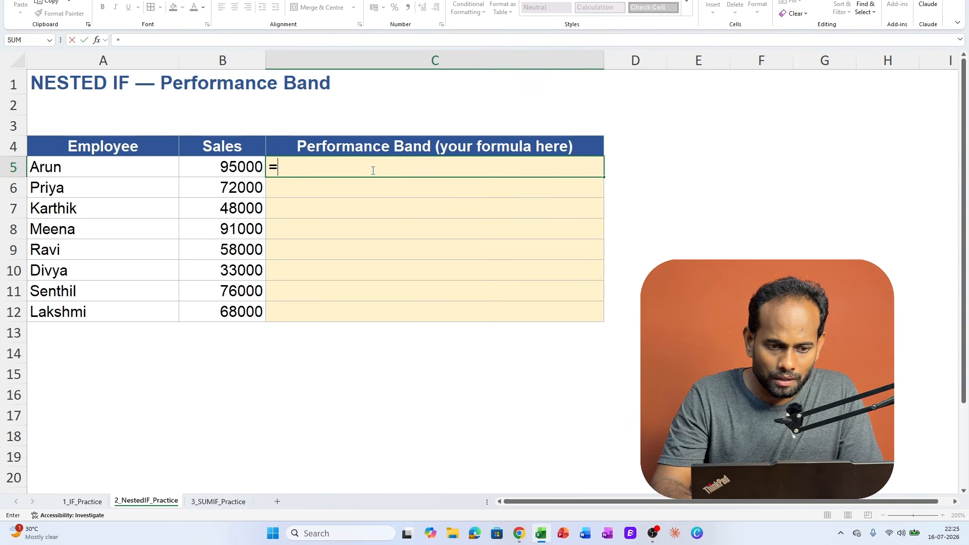
type("IF")
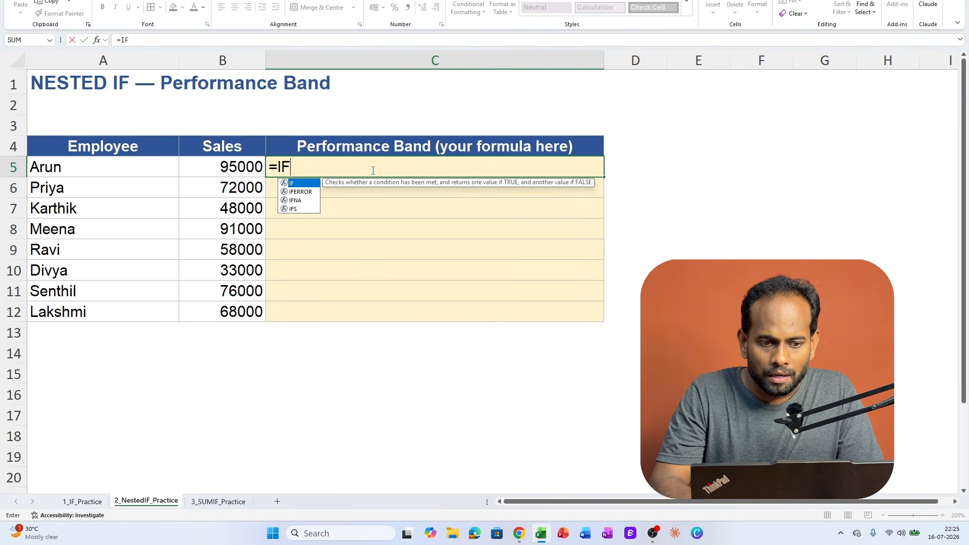
type("(")
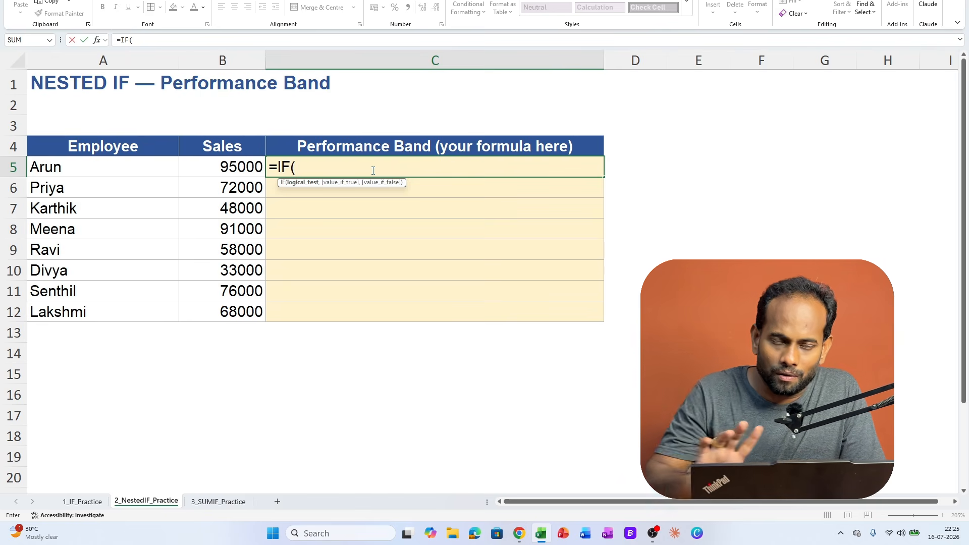
left_click(237, 165)
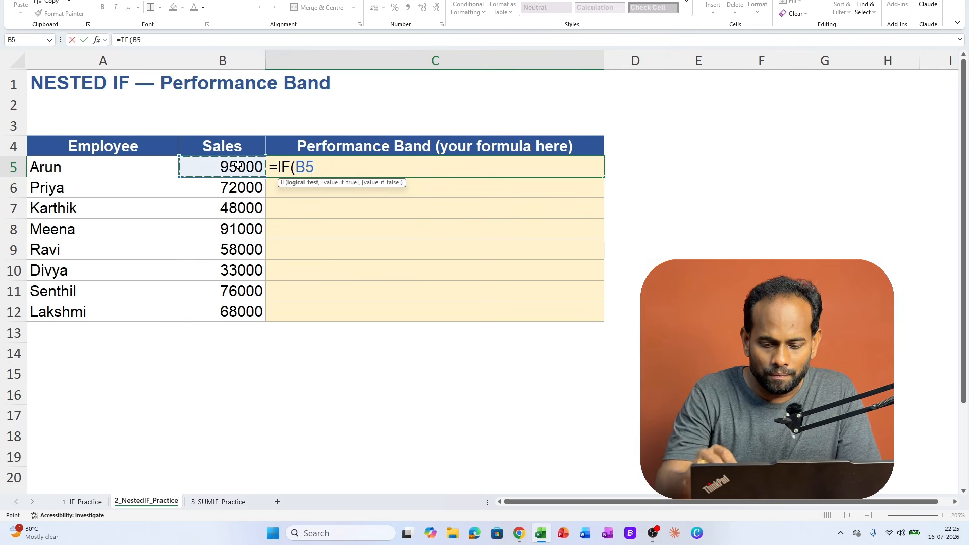
type(">")
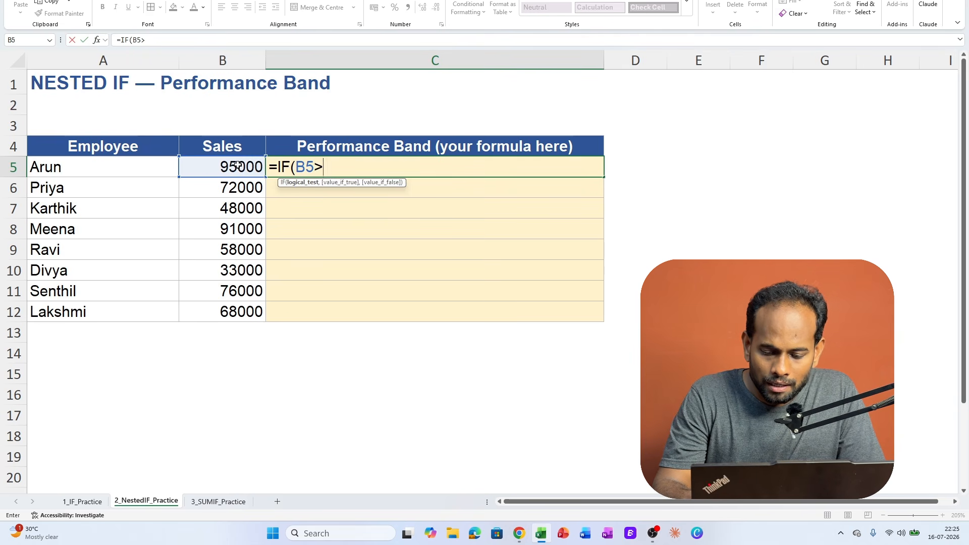
type("=")
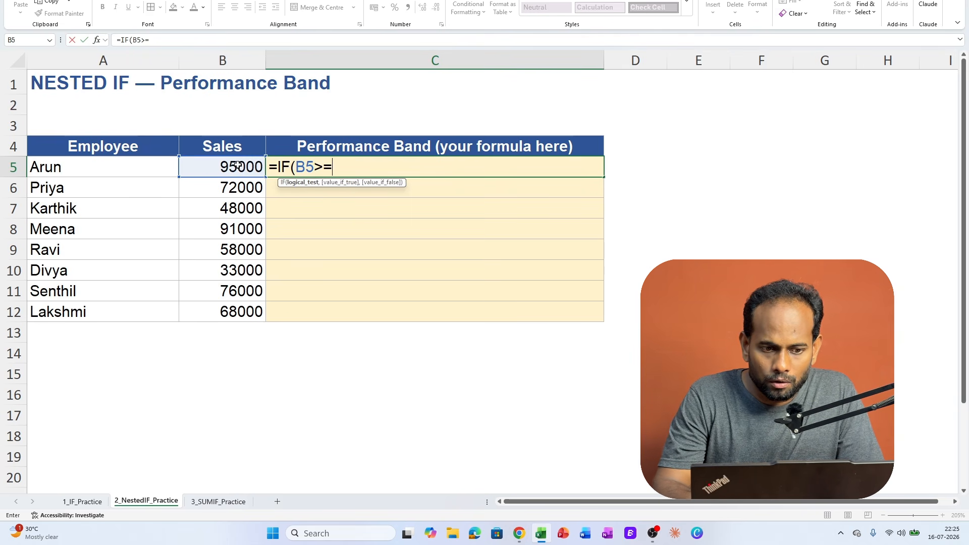
type("90")
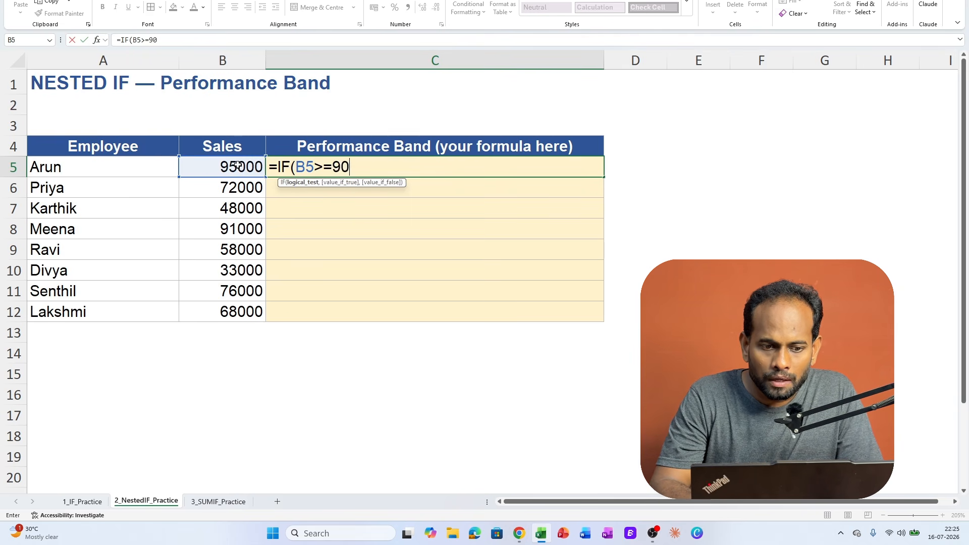
type("000")
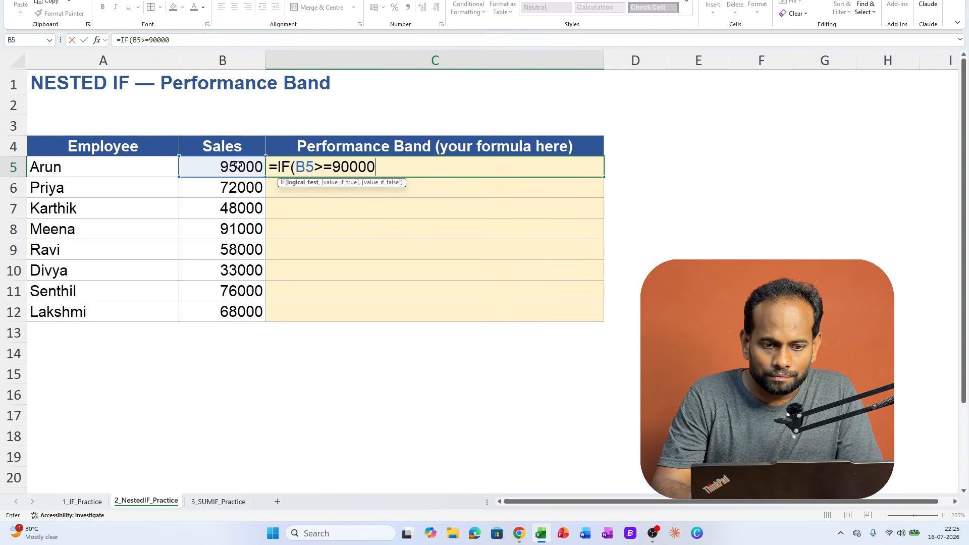
Step: Add "Excellent" as the value if true in the C5 formula
type(",")
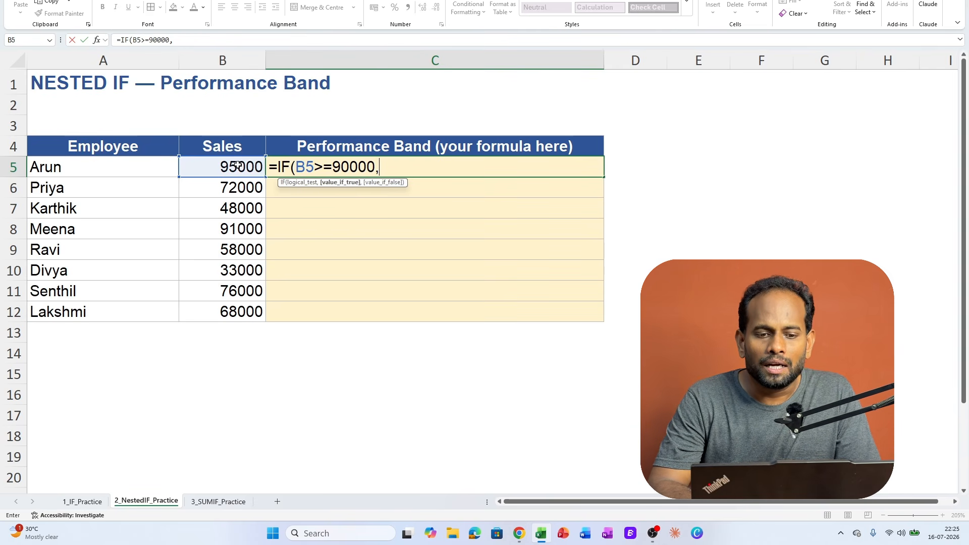
type("\"")
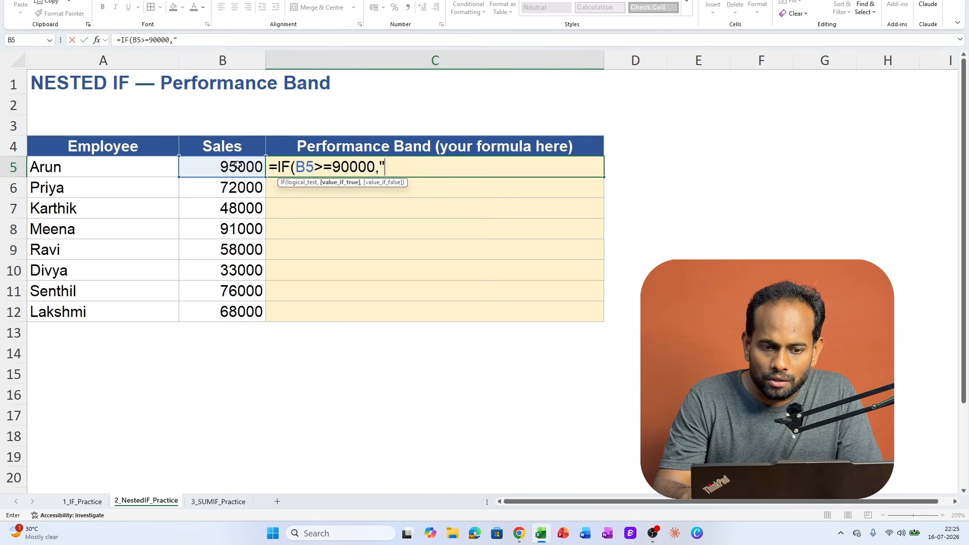
type("E")
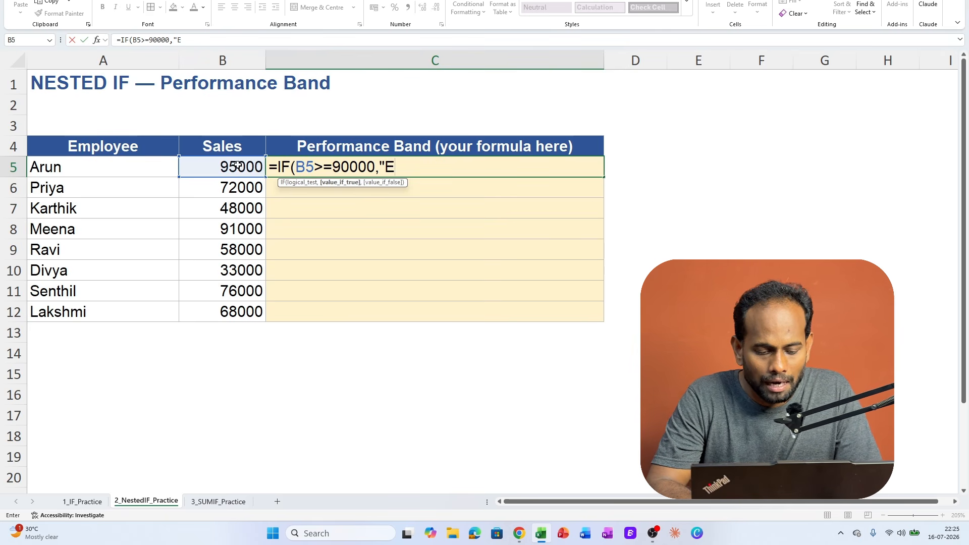
type("xcell")
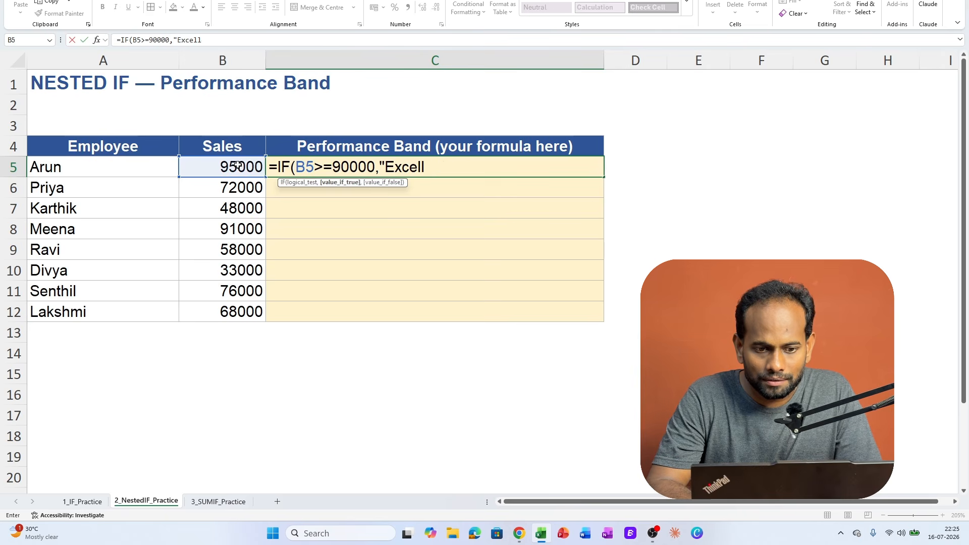
type("ent\"")
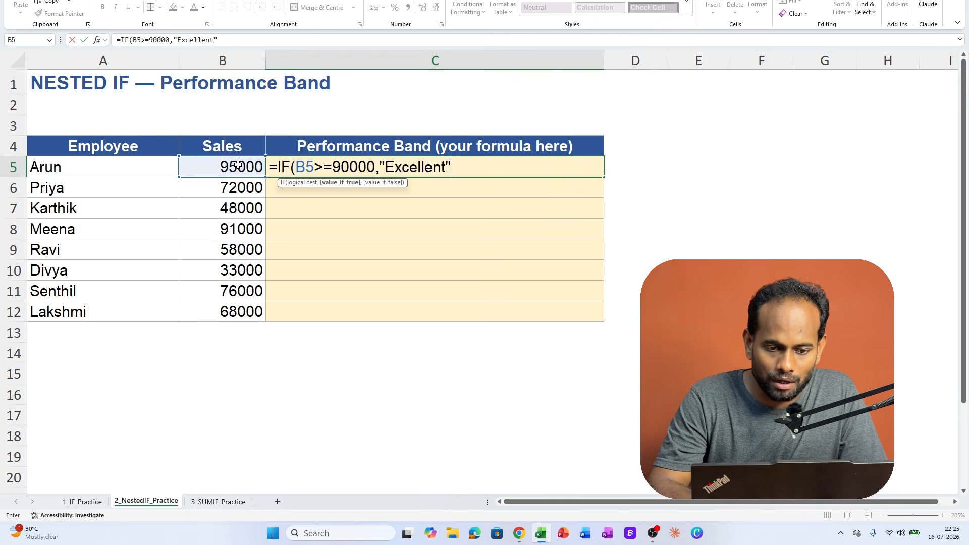
Step: Nest a second IF as the value if false, testing B5>=75000 and returning "Good" when true
type(", i")
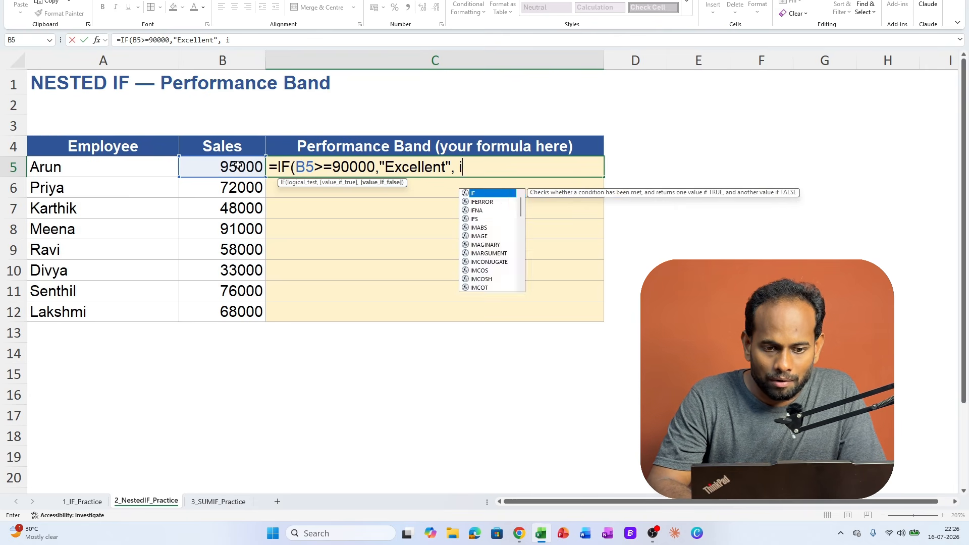
type("f(")
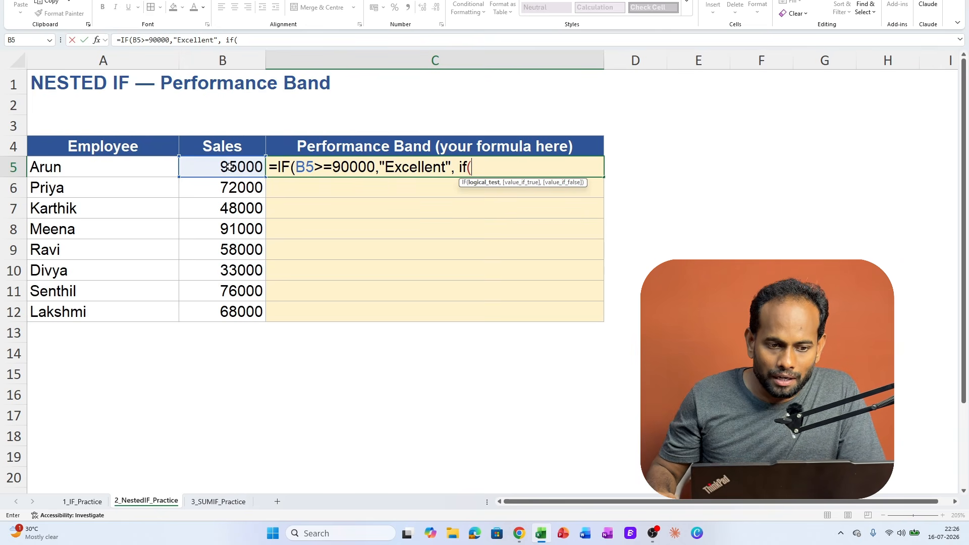
left_click(229, 167)
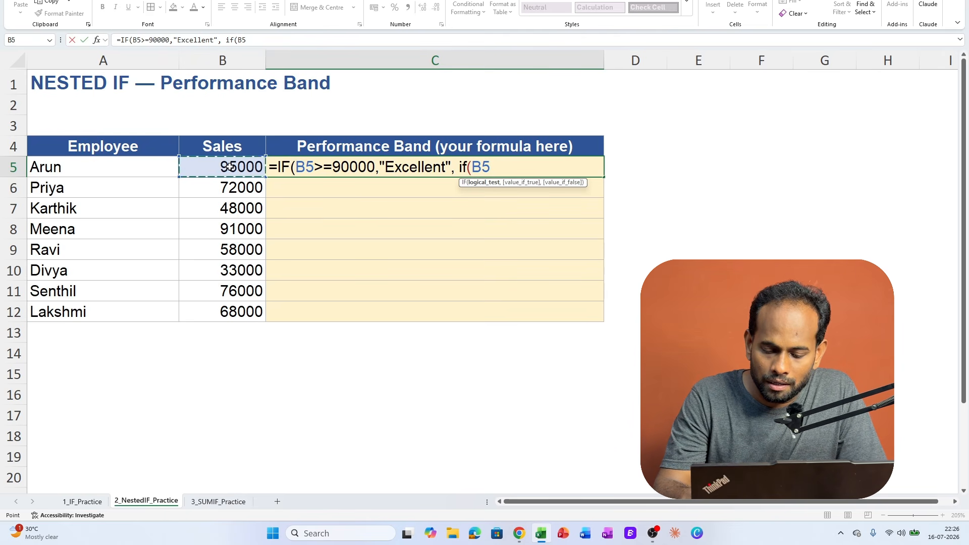
type(">=")
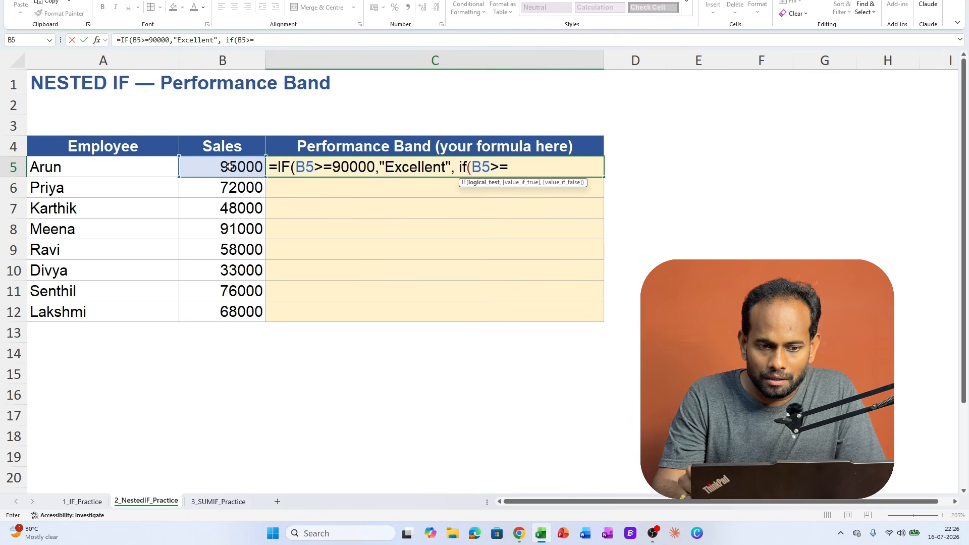
type("75")
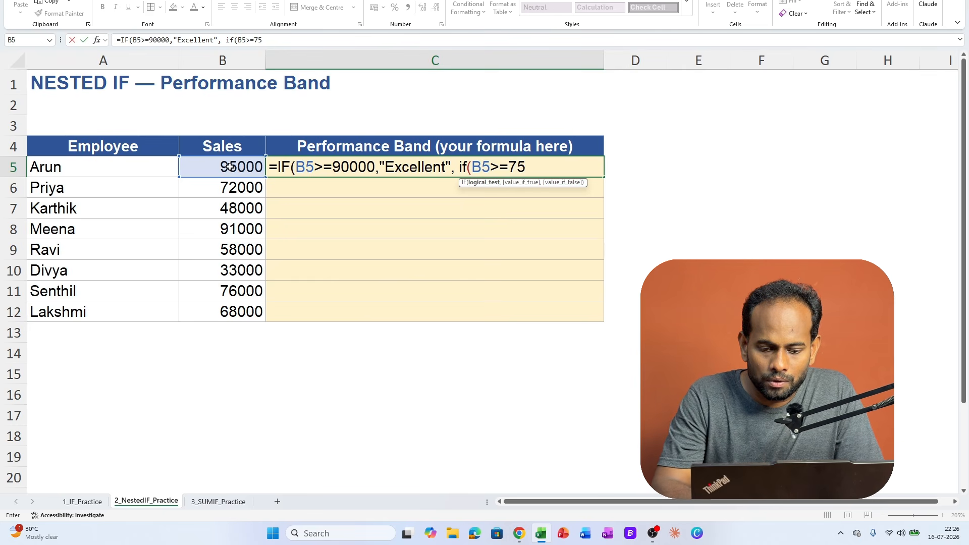
type("00")
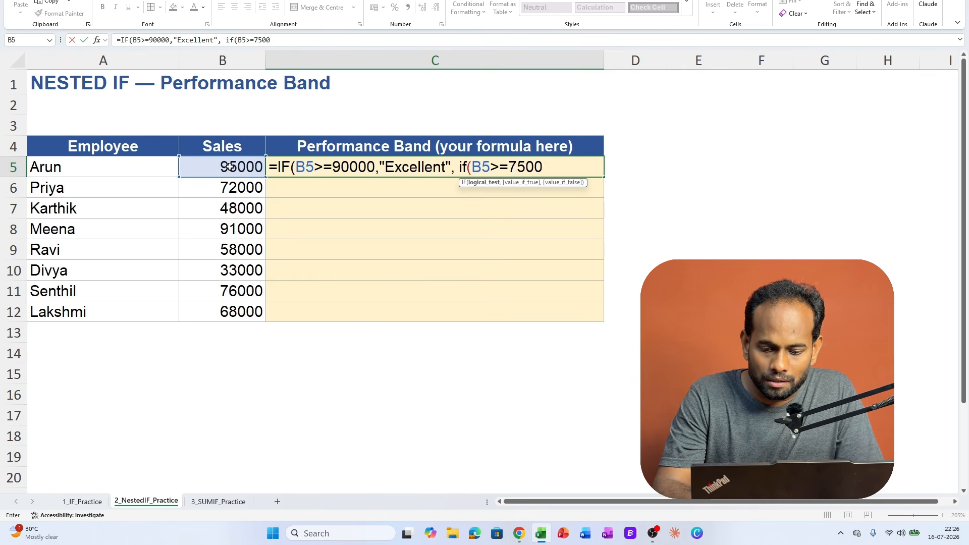
type("0,\"")
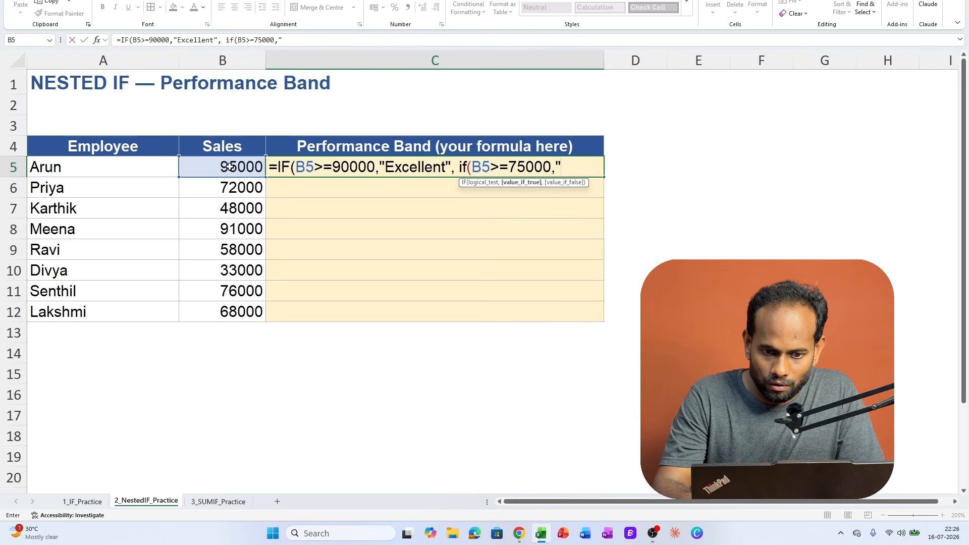
type("Good")
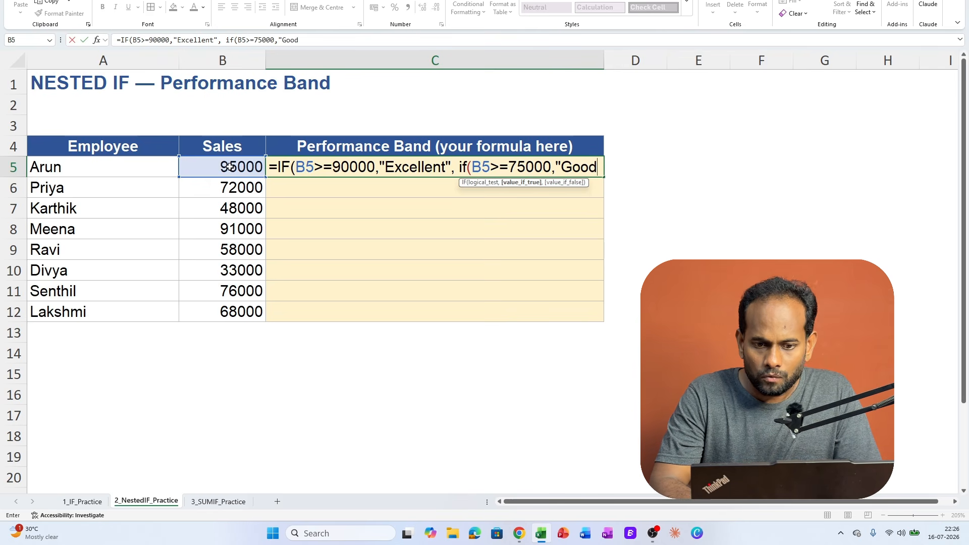
type("\",")
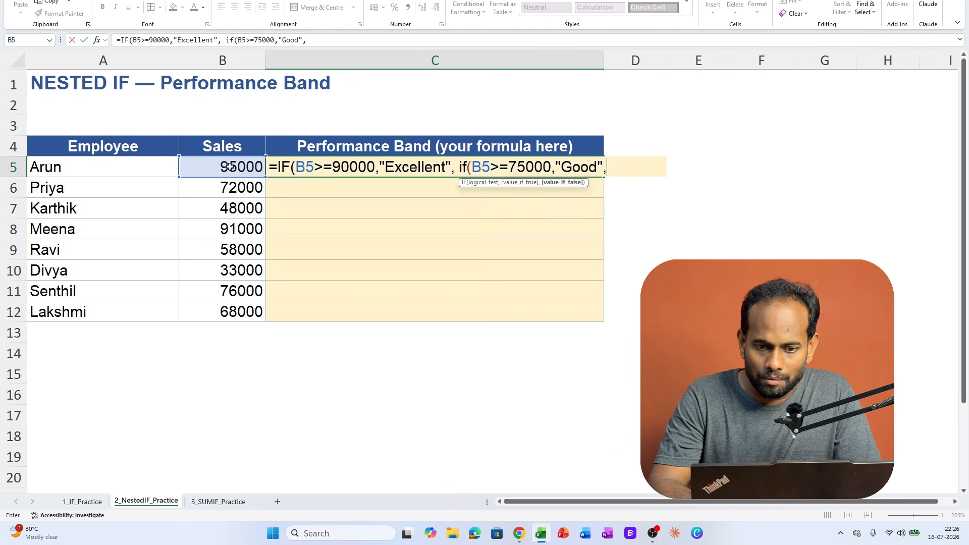
Step: Nest a third IF as the next value if false in C5, testing B5>=50000 and returning "Avg" when true
type(" if")
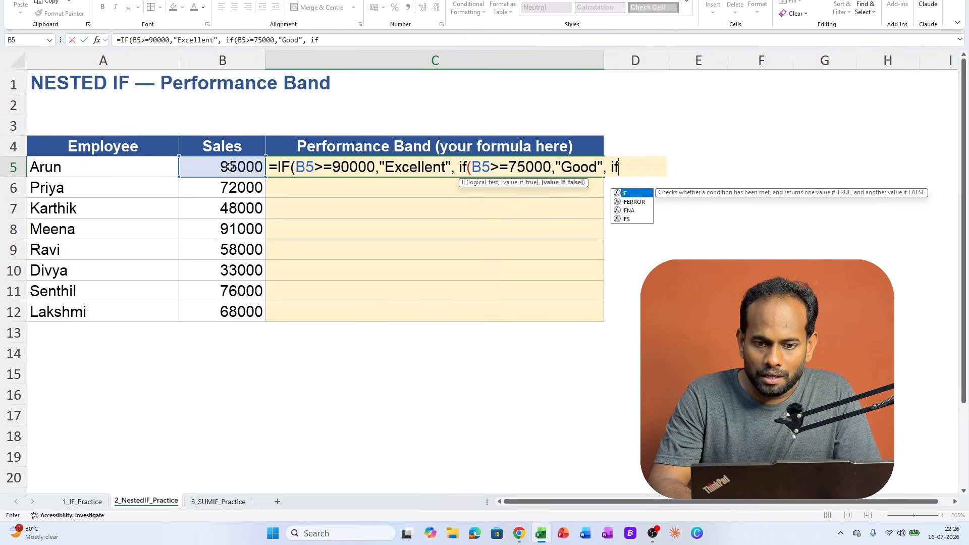
type("(")
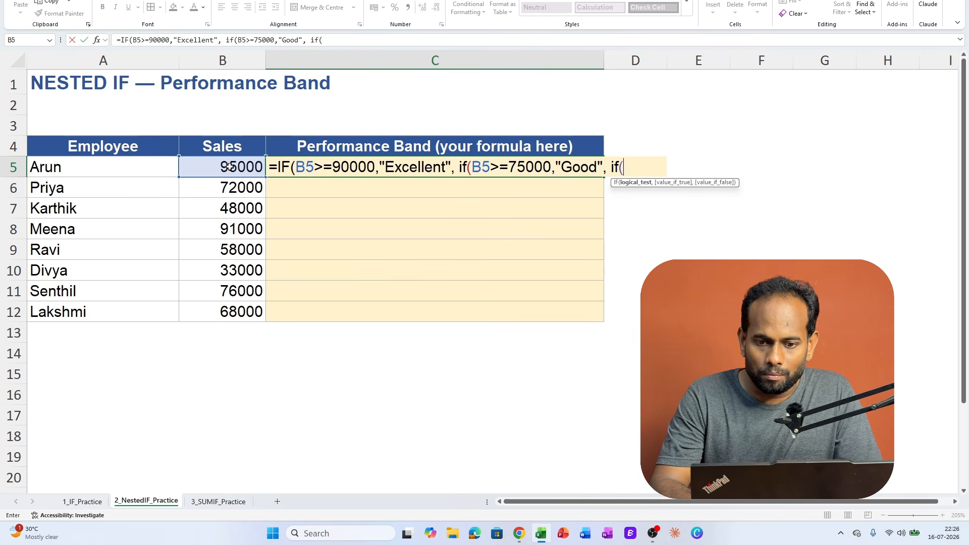
left_click(228, 166)
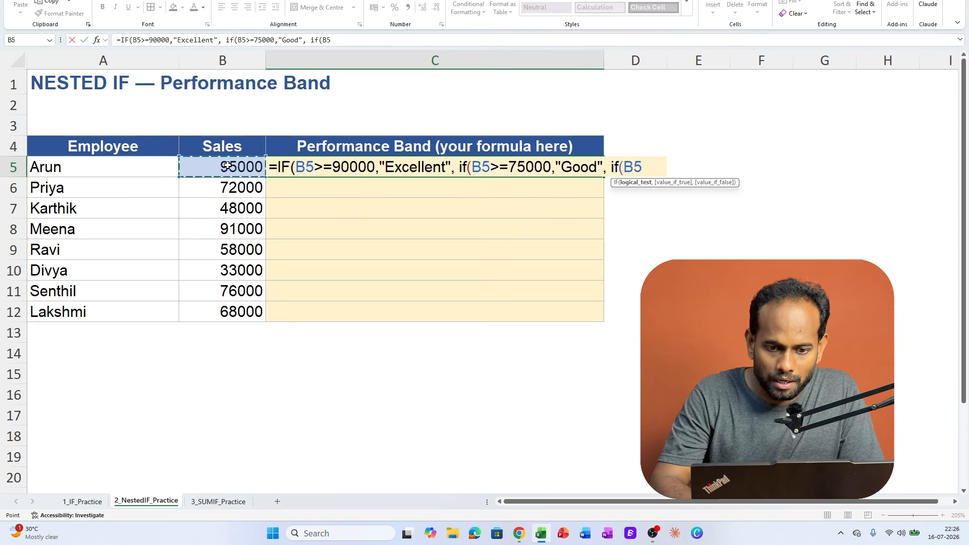
type(">=")
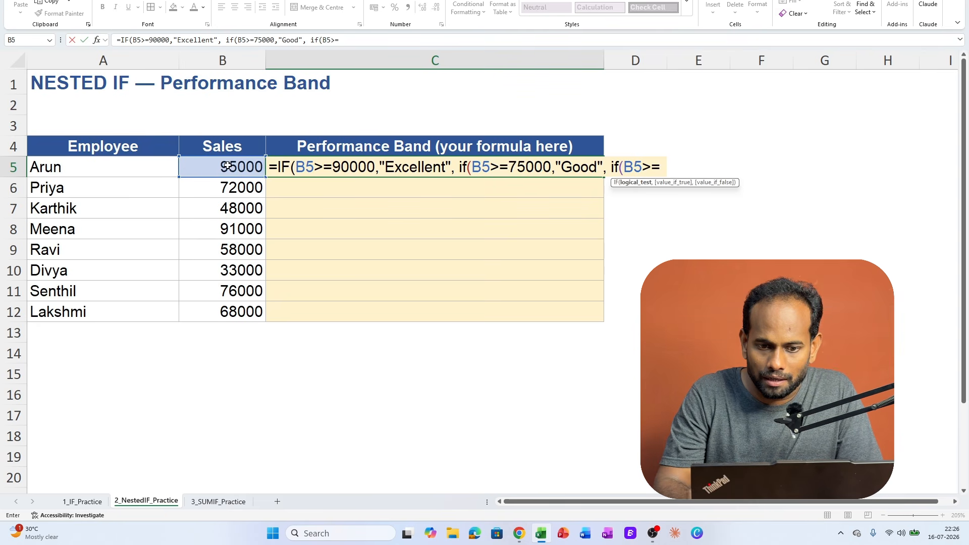
type("500")
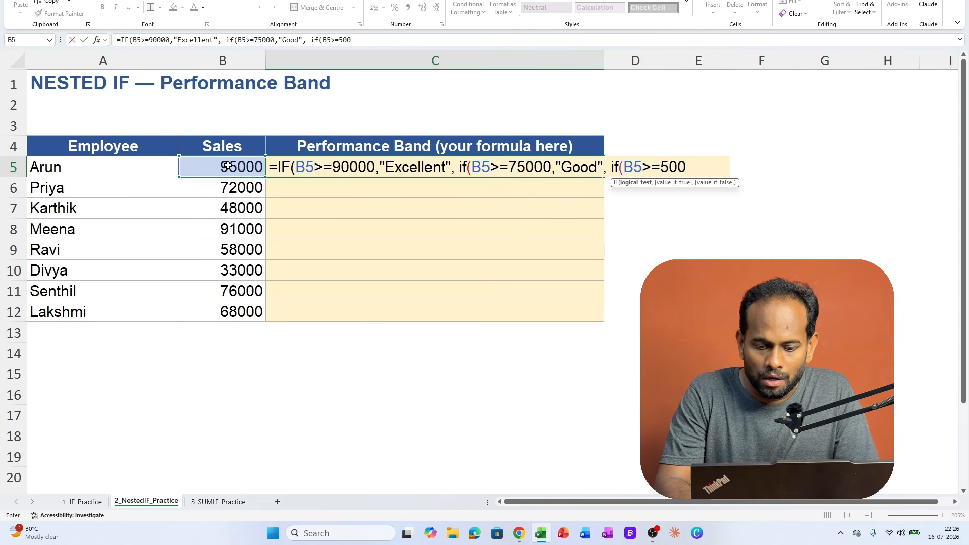
type("00,")
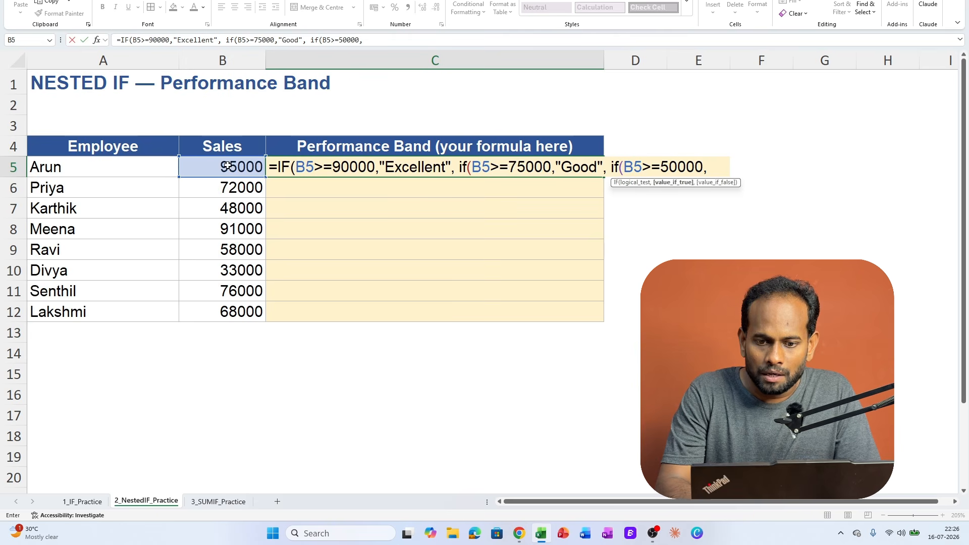
type("\"Av")
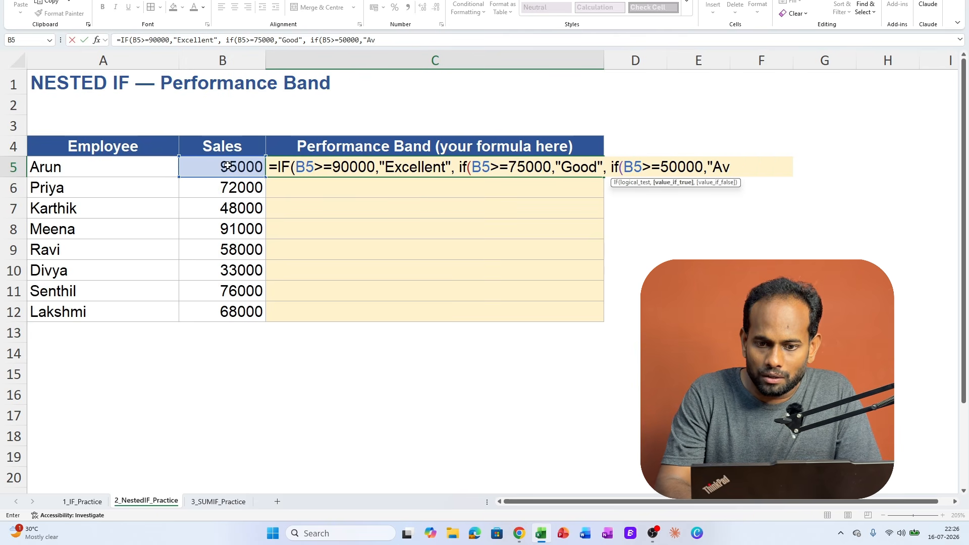
type("g\"")
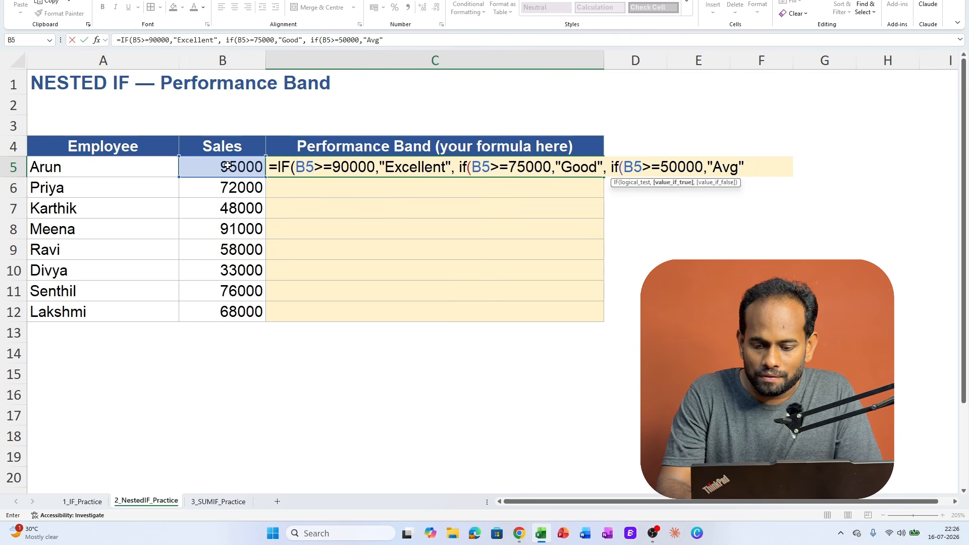
Step: Add "Poor" as the final value if false, close all three IF functions and enter the C5 formula
type(",")
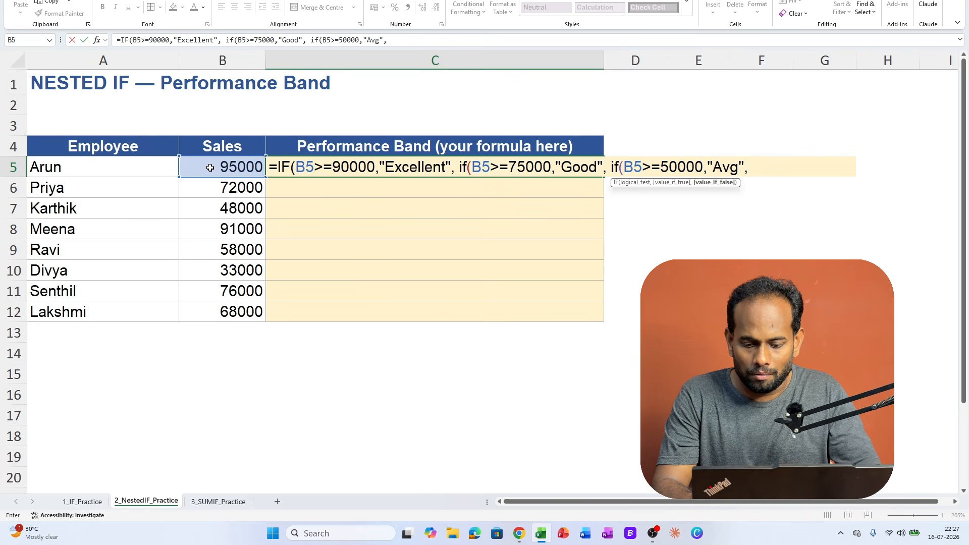
type("\"")
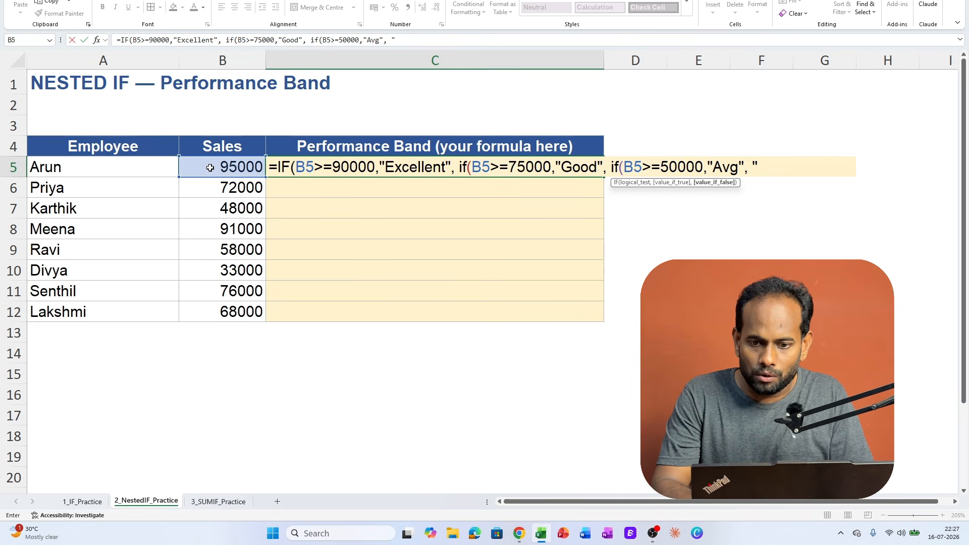
type("Poor")
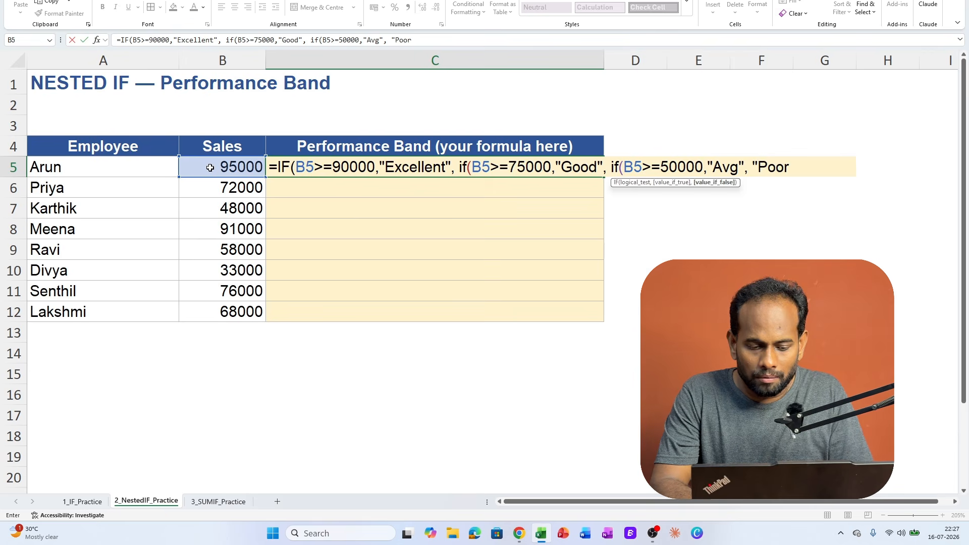
type("\"")
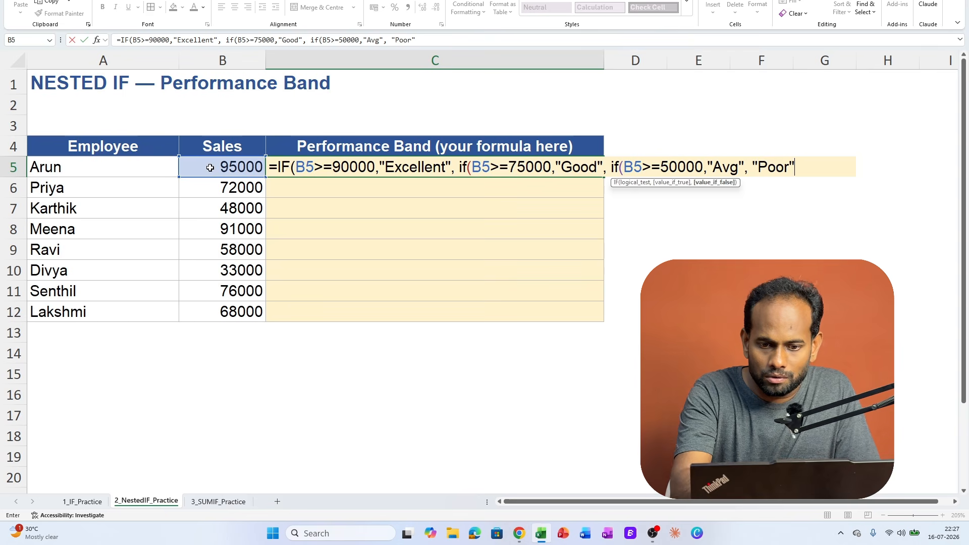
type(")))")
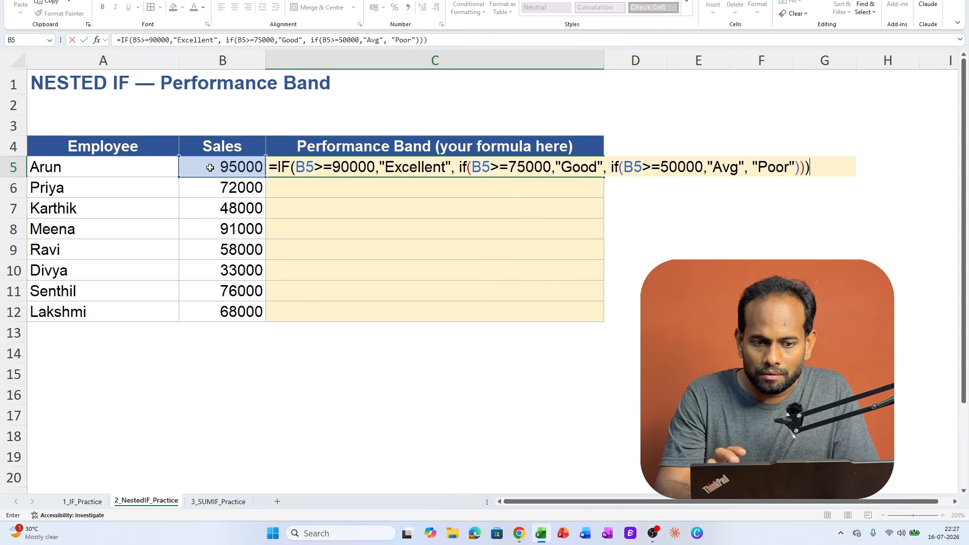
key("Return")
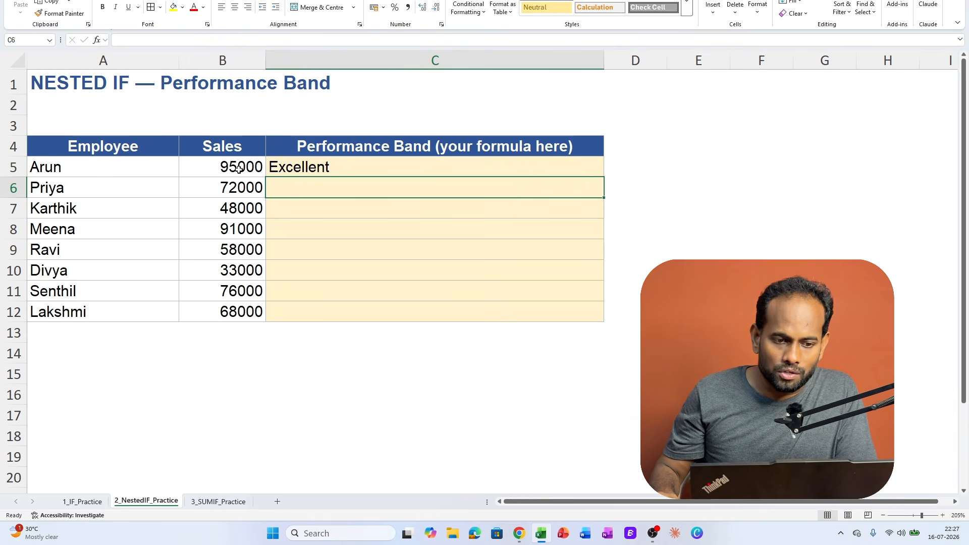
Step: Review the nested IF formula in C5 and fill it down the Performance Band column through C12
left_click(315, 166)
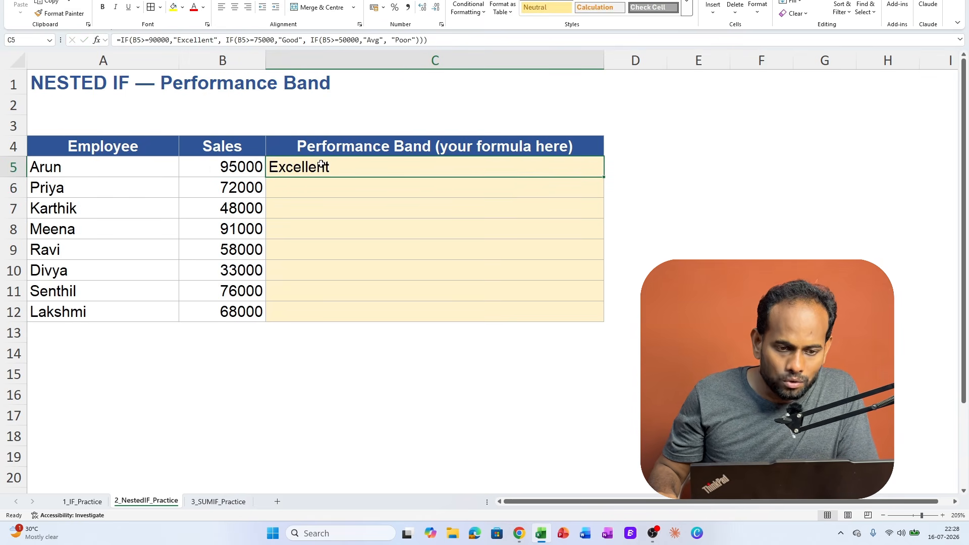
key("F2")
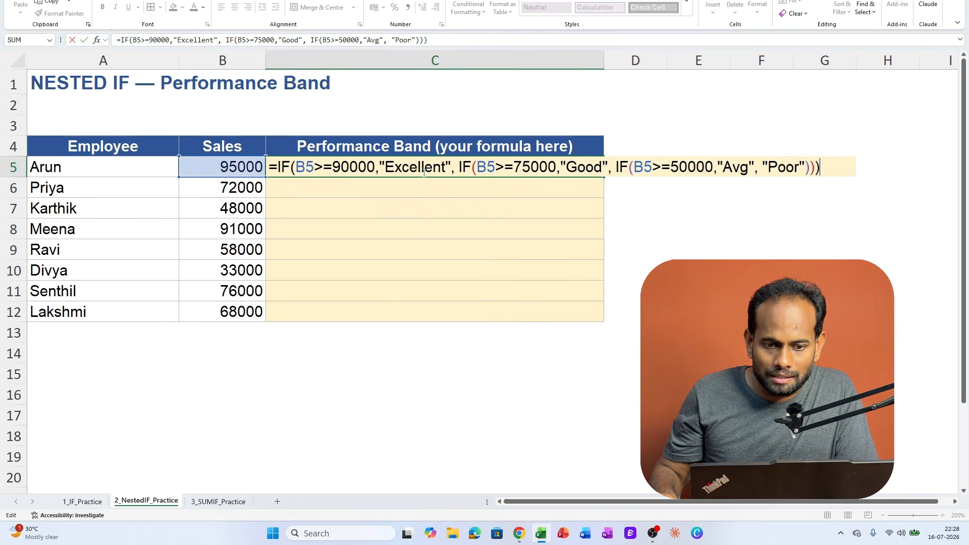
left_click(567, 257)
left_click(601, 168)
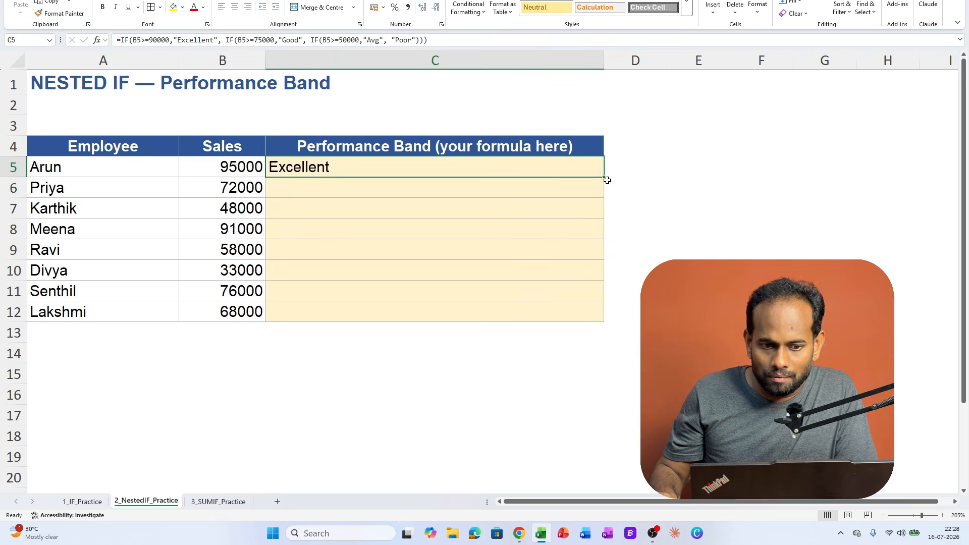
double_click(607, 180)
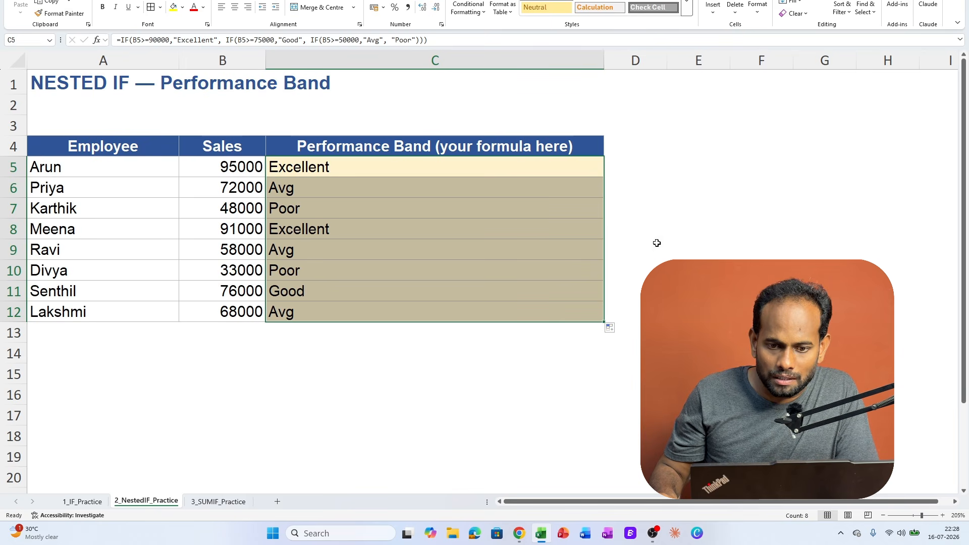
left_click(515, 357)
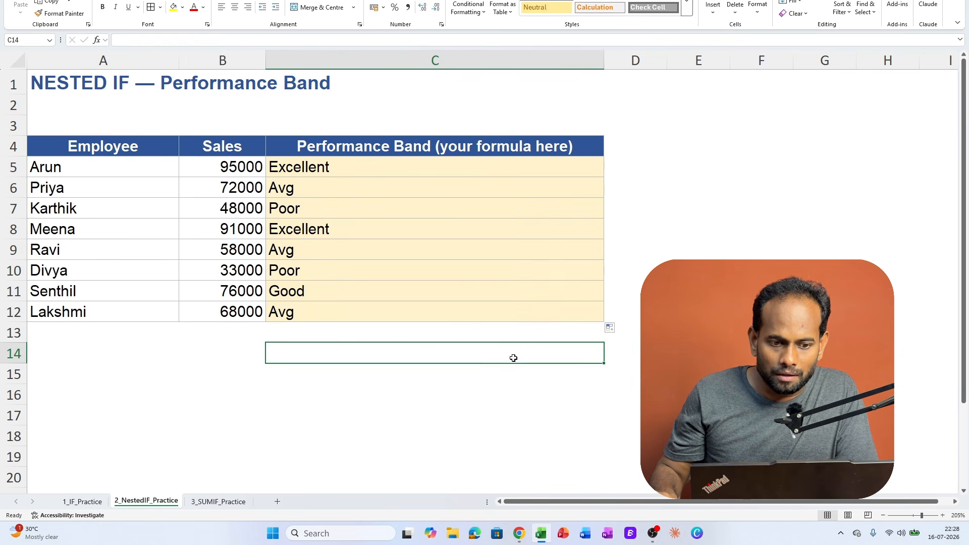
Step: Examine the copied formulas in C6, C7 and C11 against their sales values, and the example use cases below the table
double_click(304, 191)
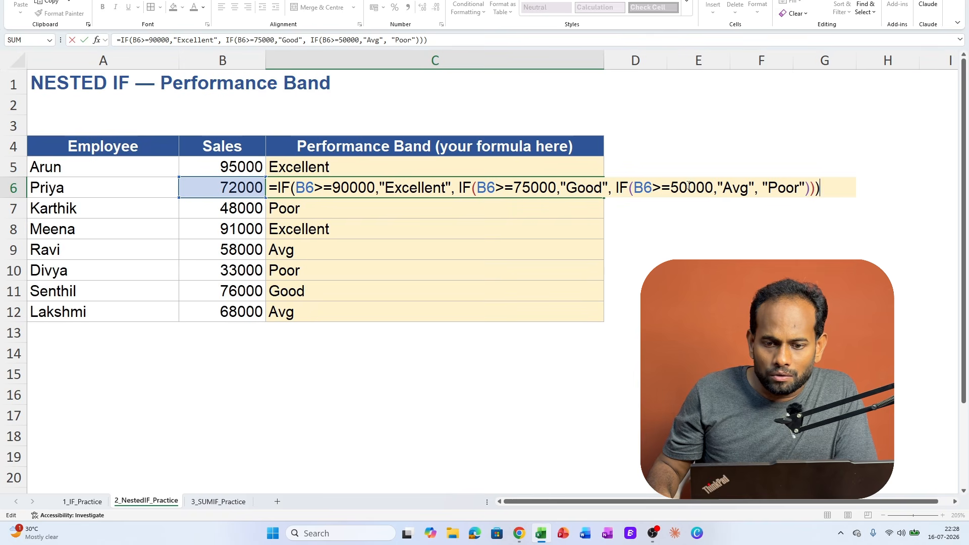
left_click(345, 205)
double_click(344, 206)
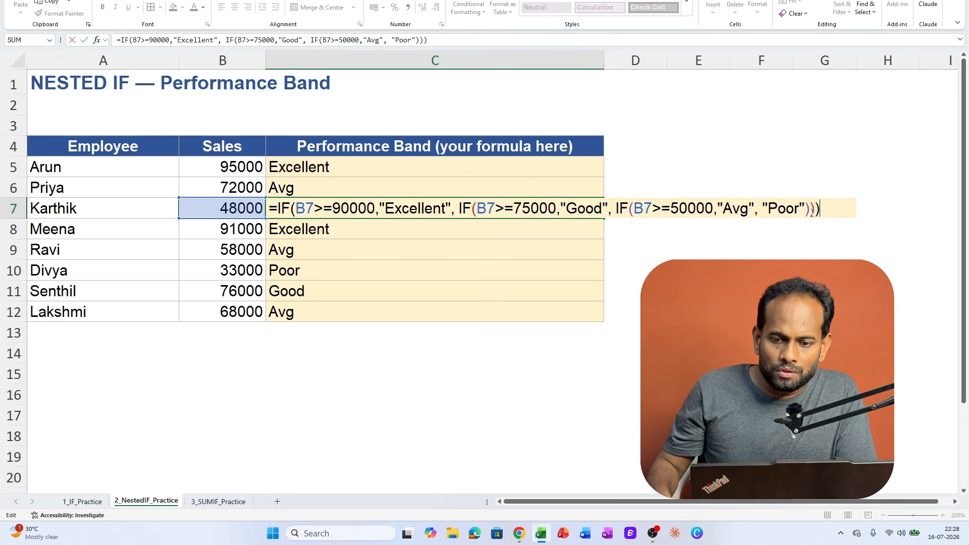
left_click(778, 250)
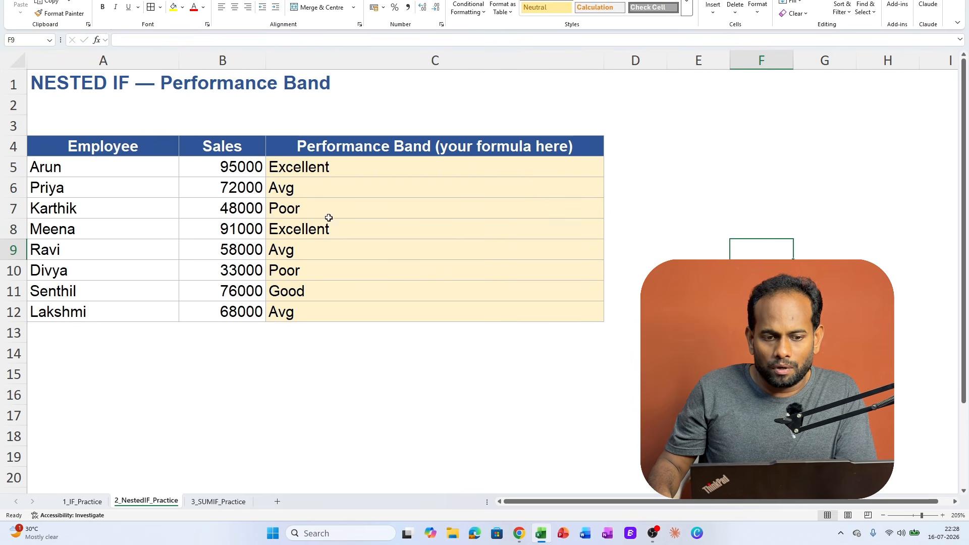
left_click(247, 270)
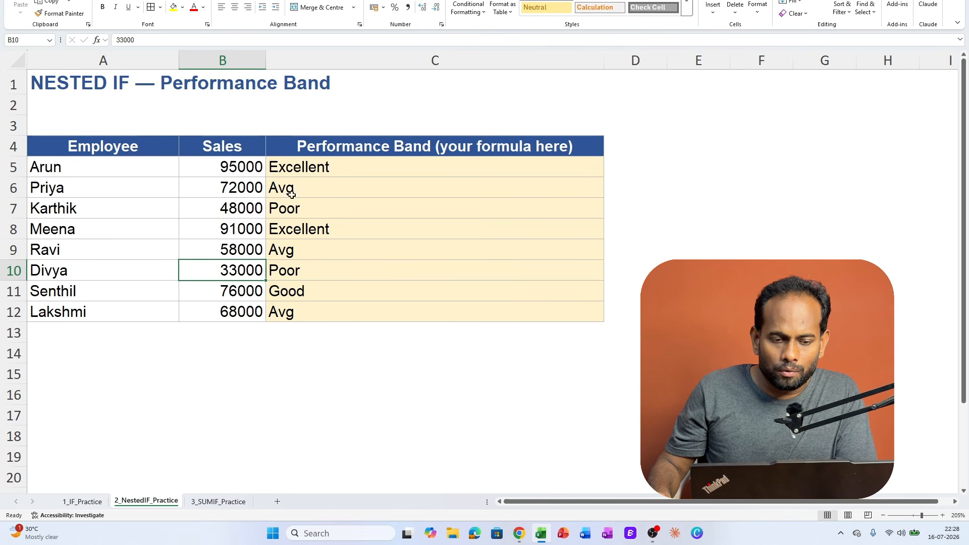
left_click(304, 289)
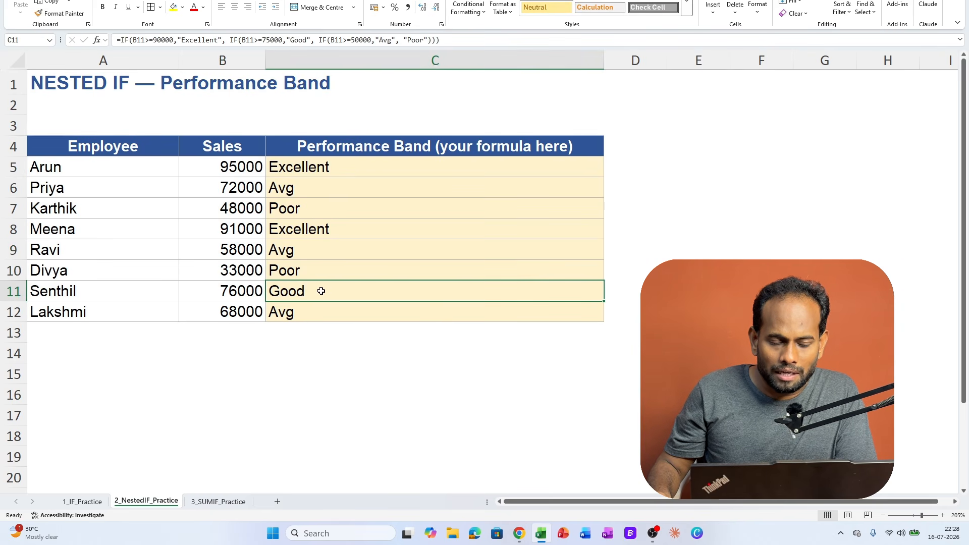
double_click(321, 290)
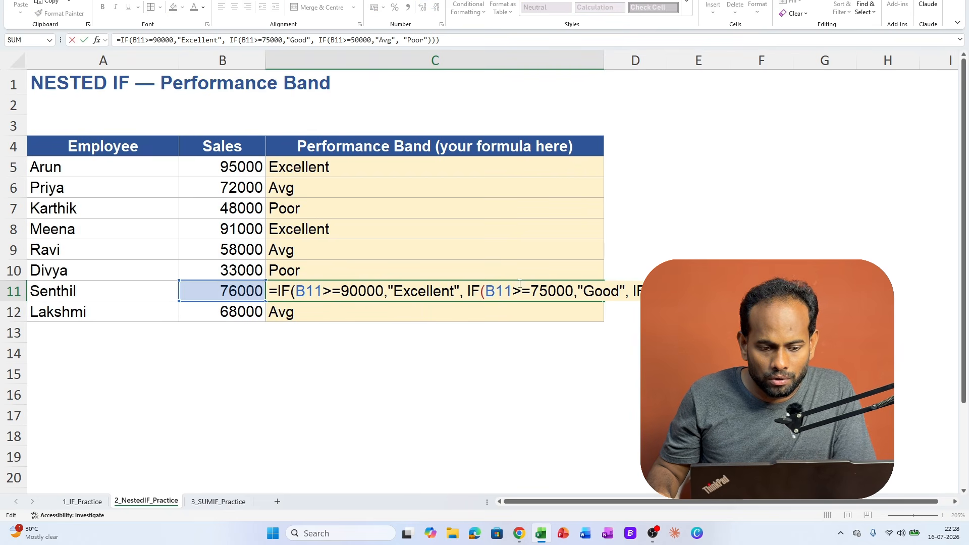
left_click(566, 367)
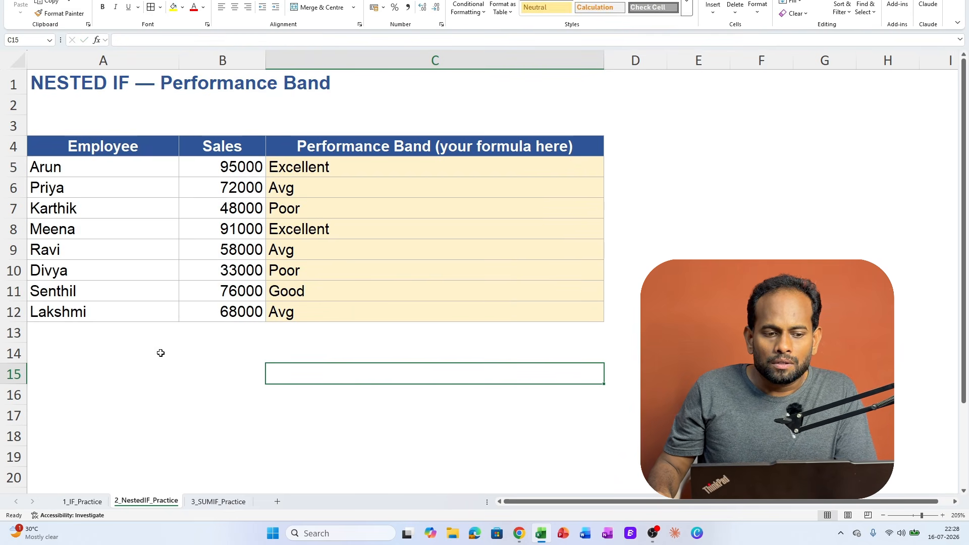
scroll(157, 355, "down", 5)
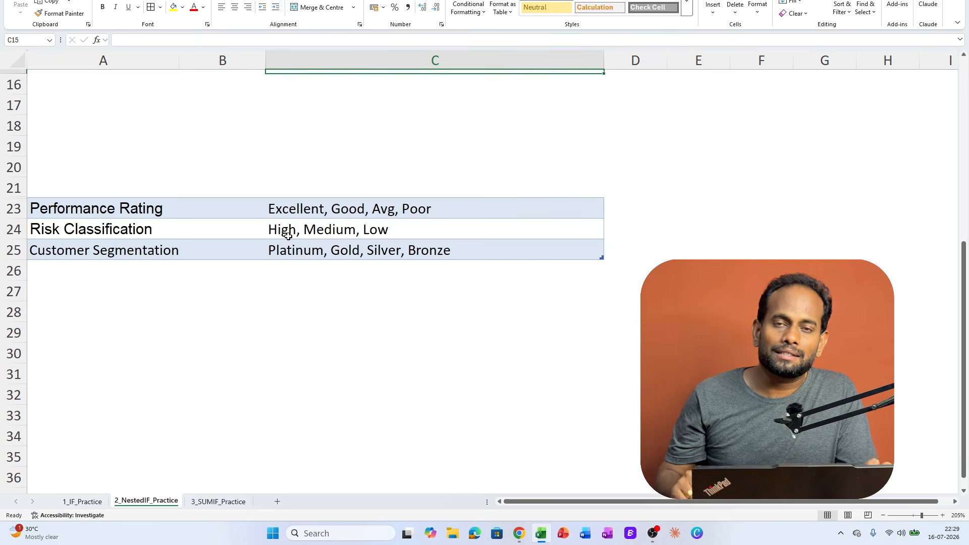
Step: On the 3_SUMIF_Practice sheet, start a SUMIF formula in F5 with C5:C12 as the range and E5 as the criteria
left_click(212, 501)
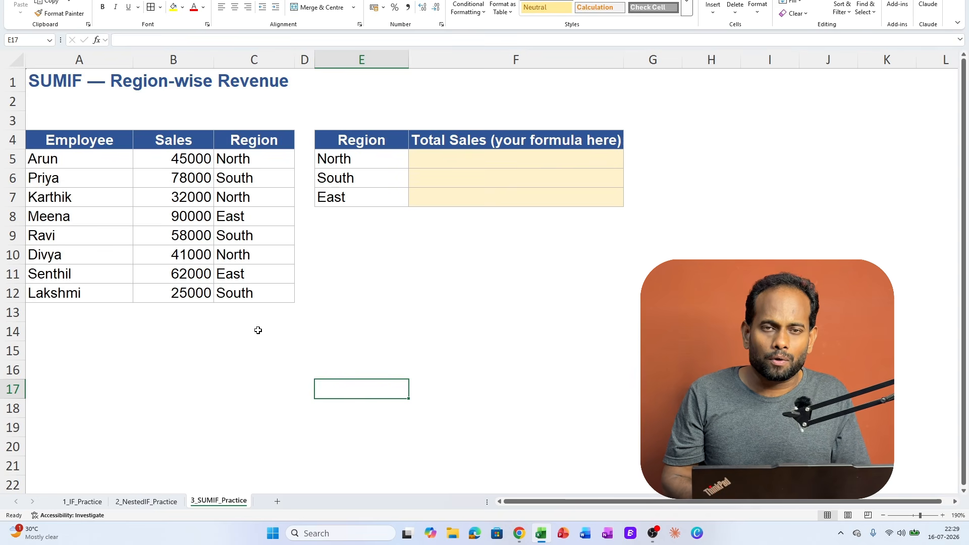
left_click(474, 159)
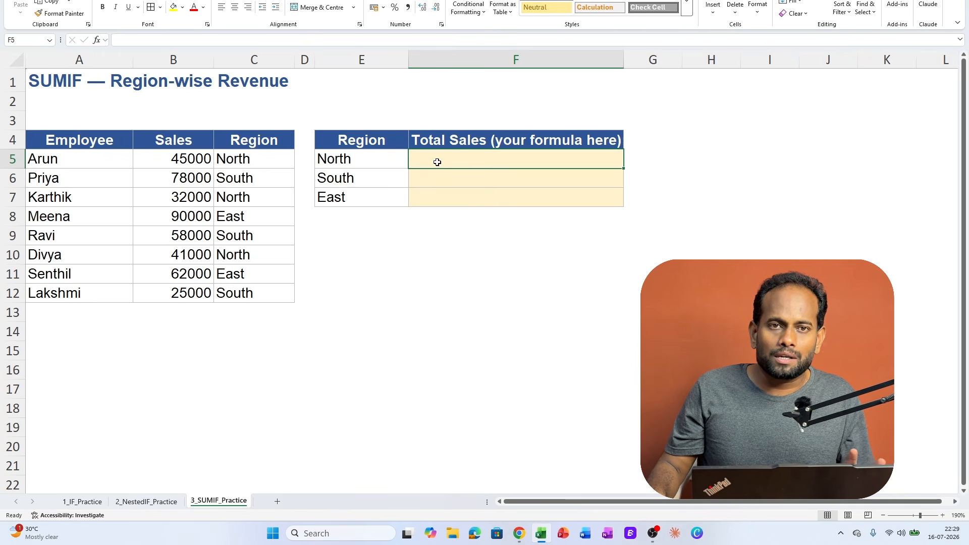
type("=")
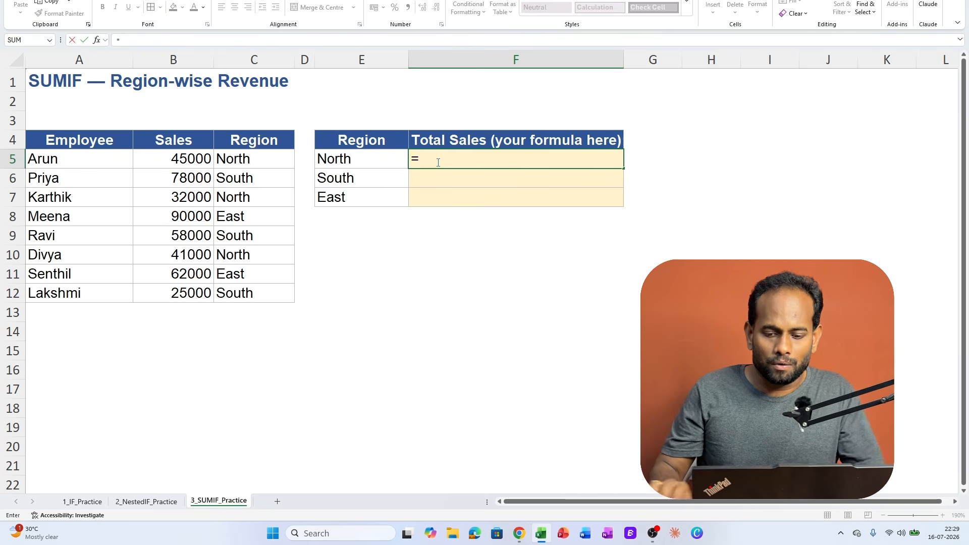
type("SUMIF")
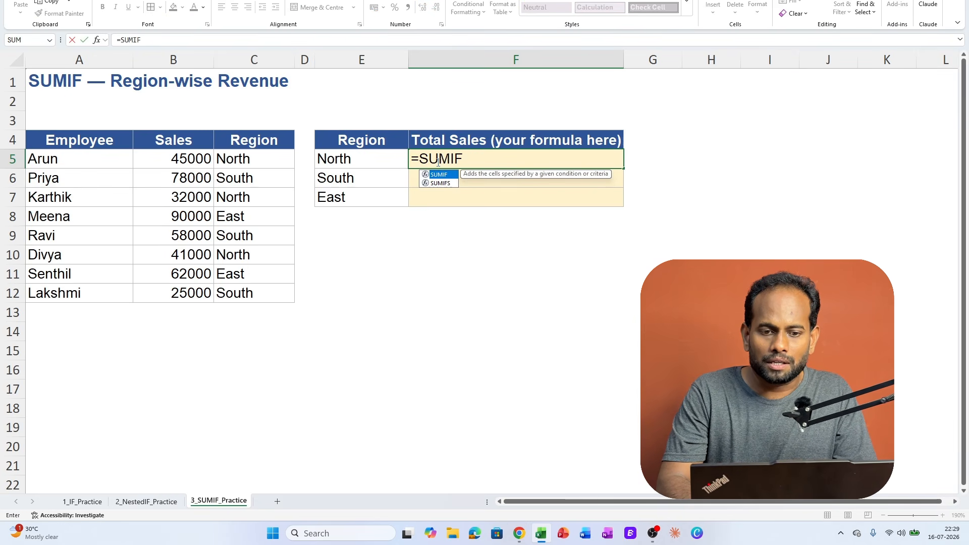
type("(")
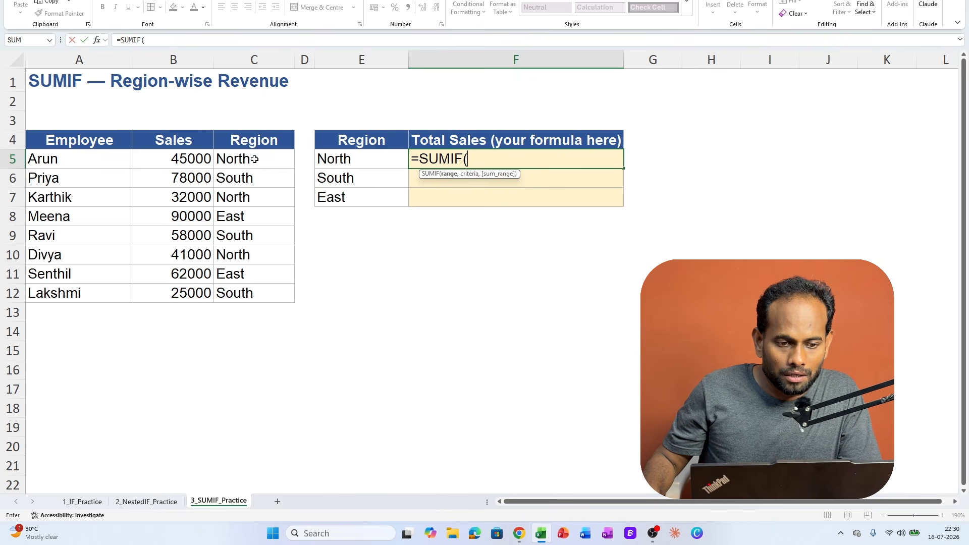
left_click_drag(255, 158, 261, 296)
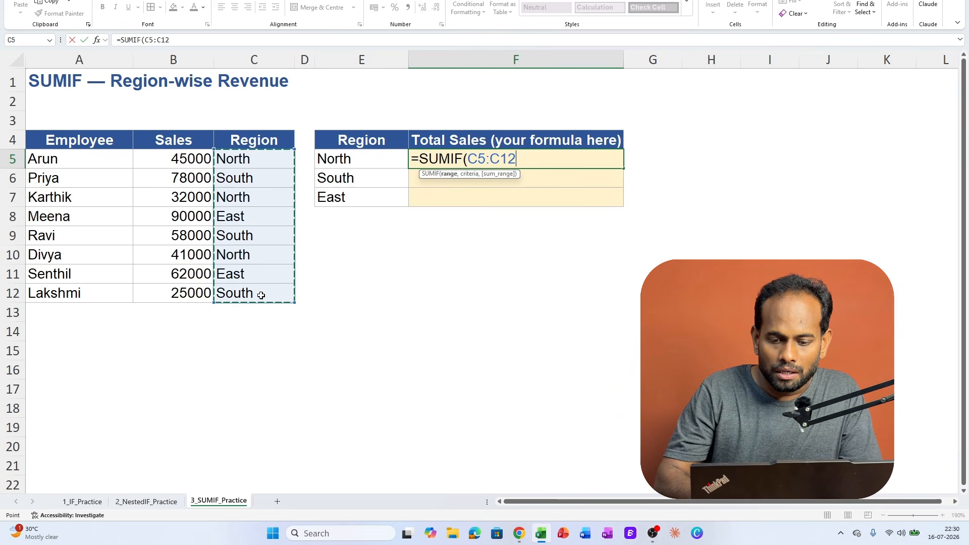
type(",")
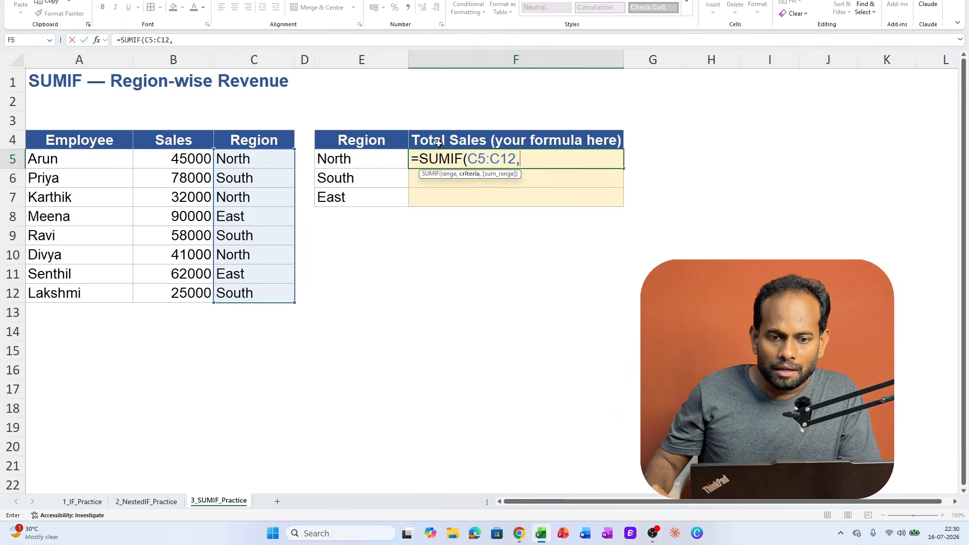
left_click(374, 159)
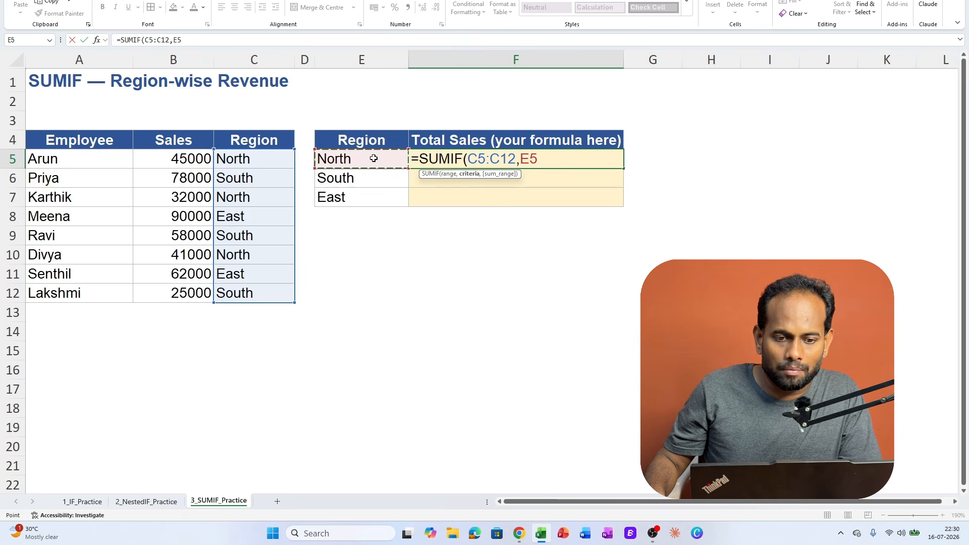
type(",")
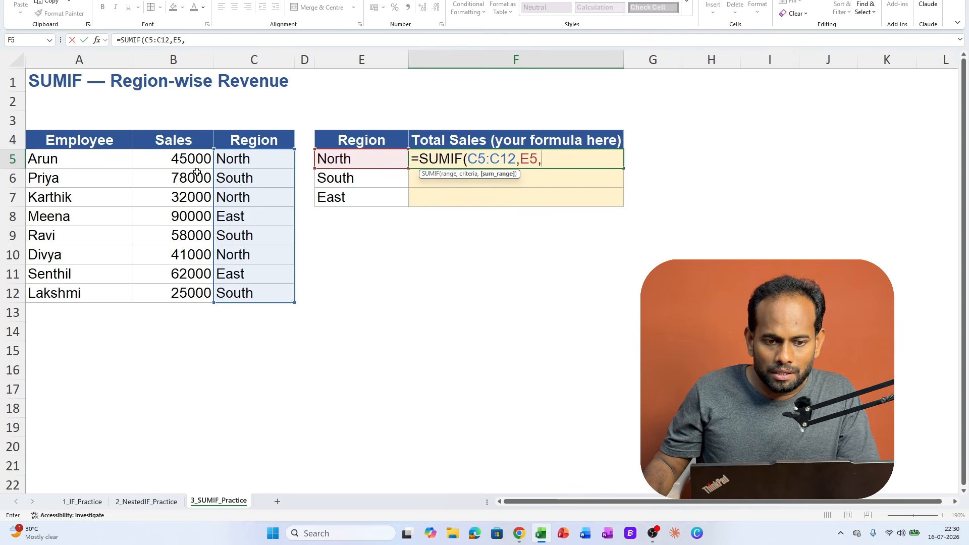
Step: Complete the F5 SUMIF formula with B5:B12 as the sum range and fill it down the Total Sales column through F7
left_click_drag(196, 155, 200, 293)
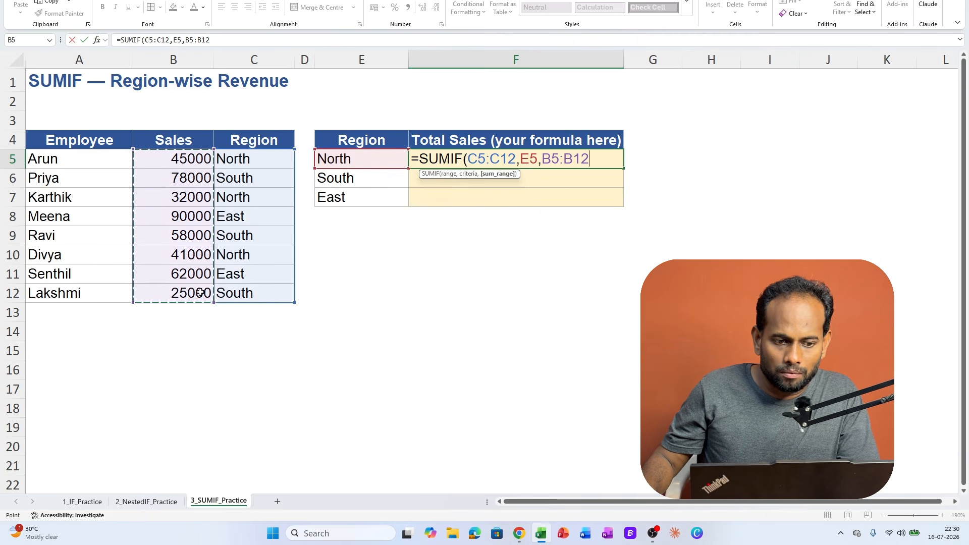
type(")")
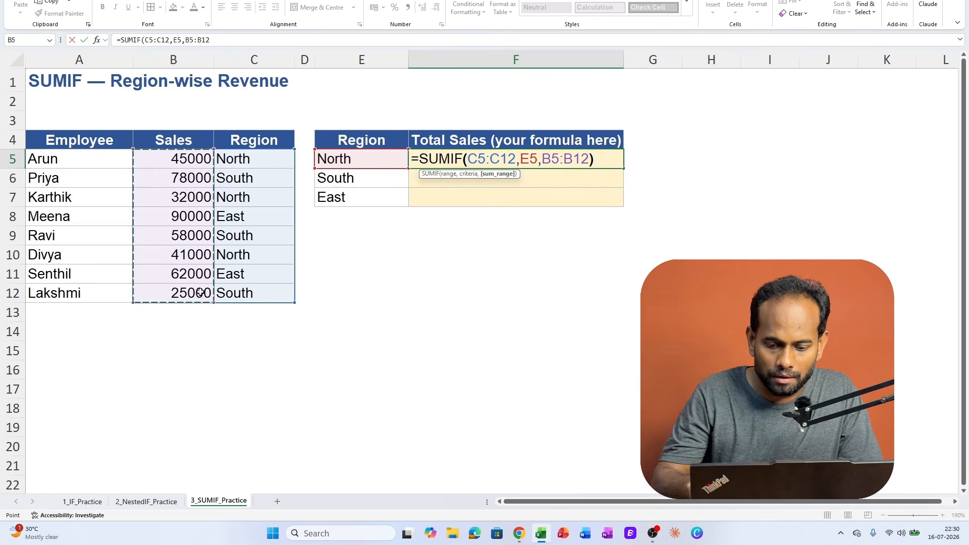
key("Return")
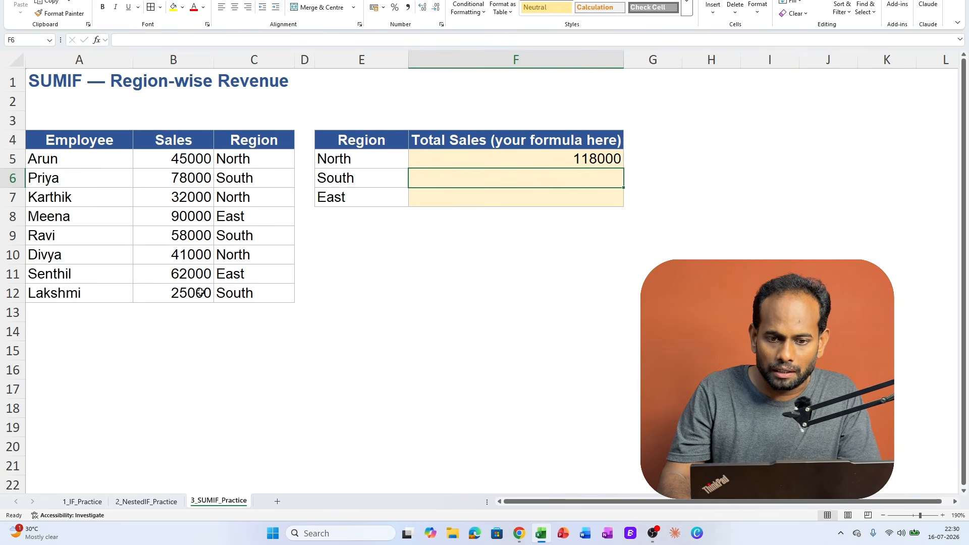
key("Up")
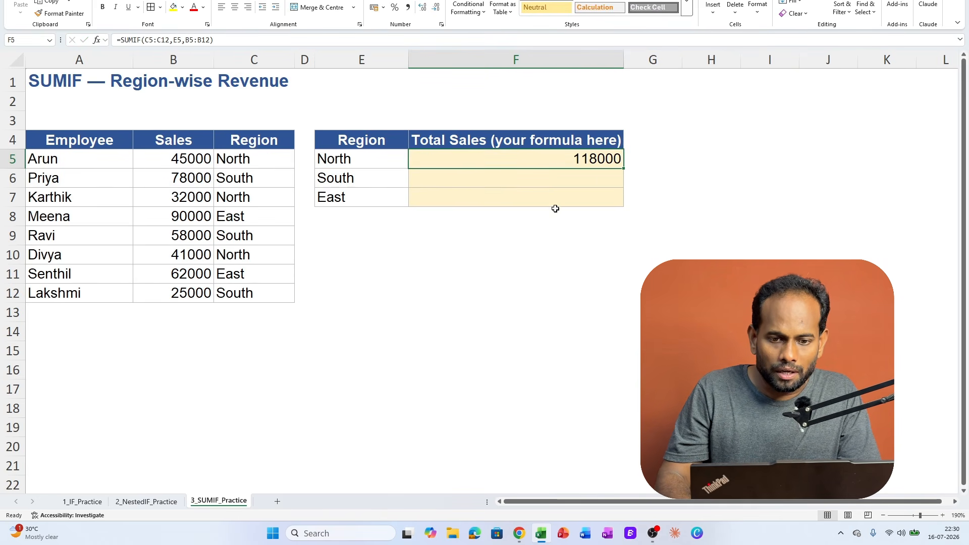
double_click(623, 166)
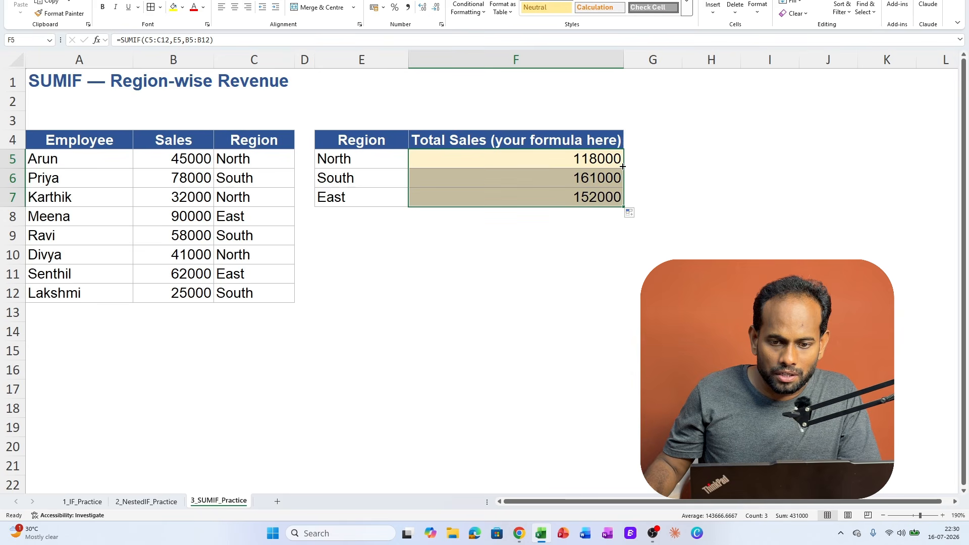